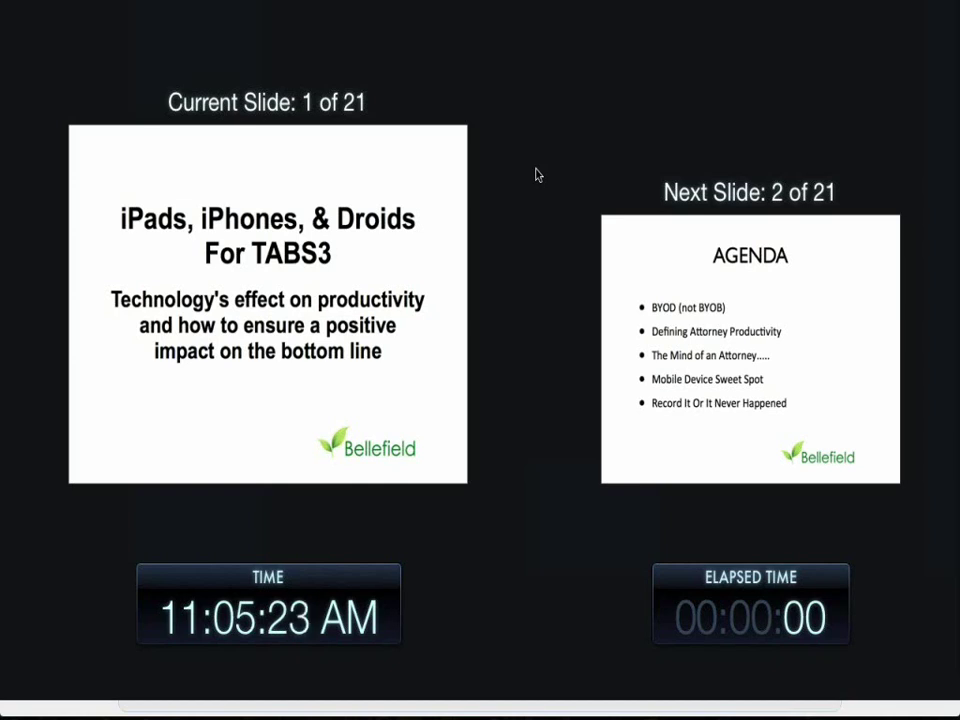
# Step: Advance past the AGENDA slide to the team photo slide and reveal its arrow build
pyautogui.press('Right')
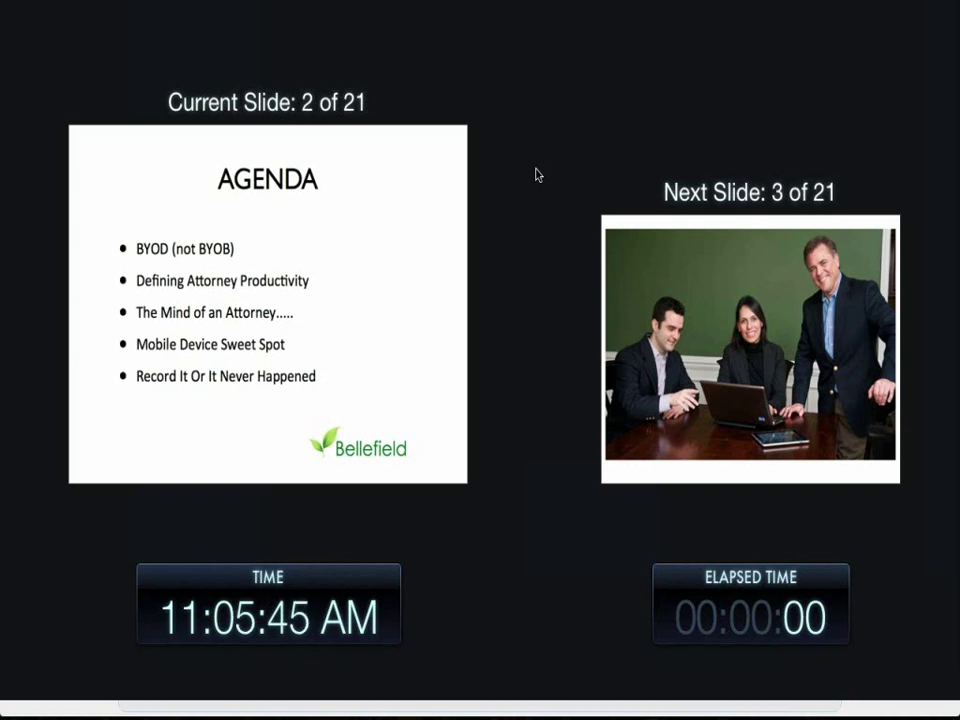
pyautogui.press('Right')
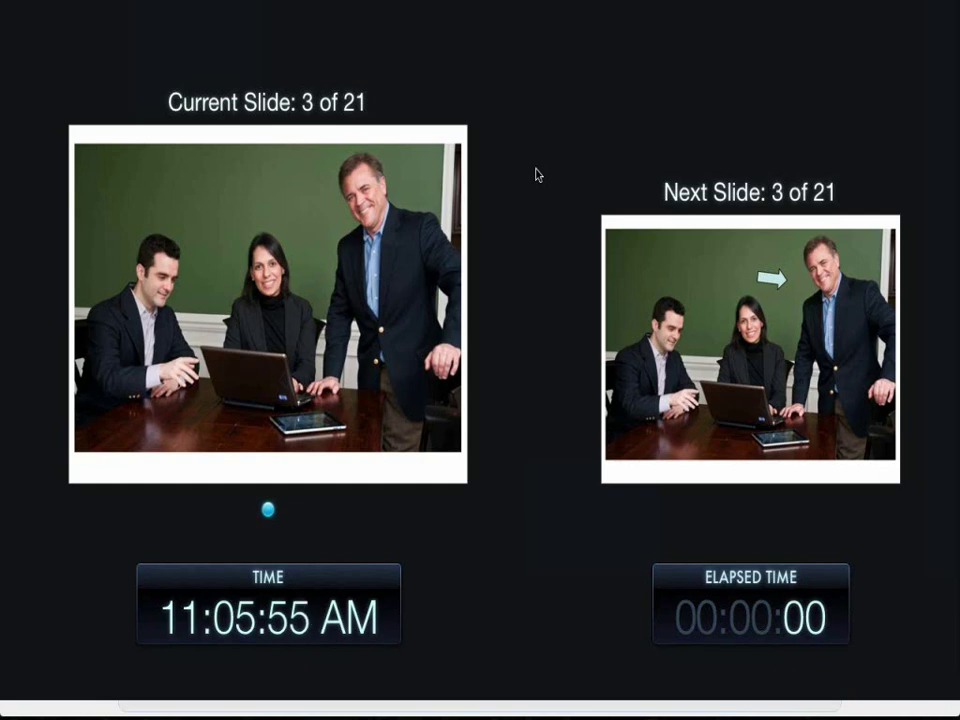
pyautogui.press('Right')
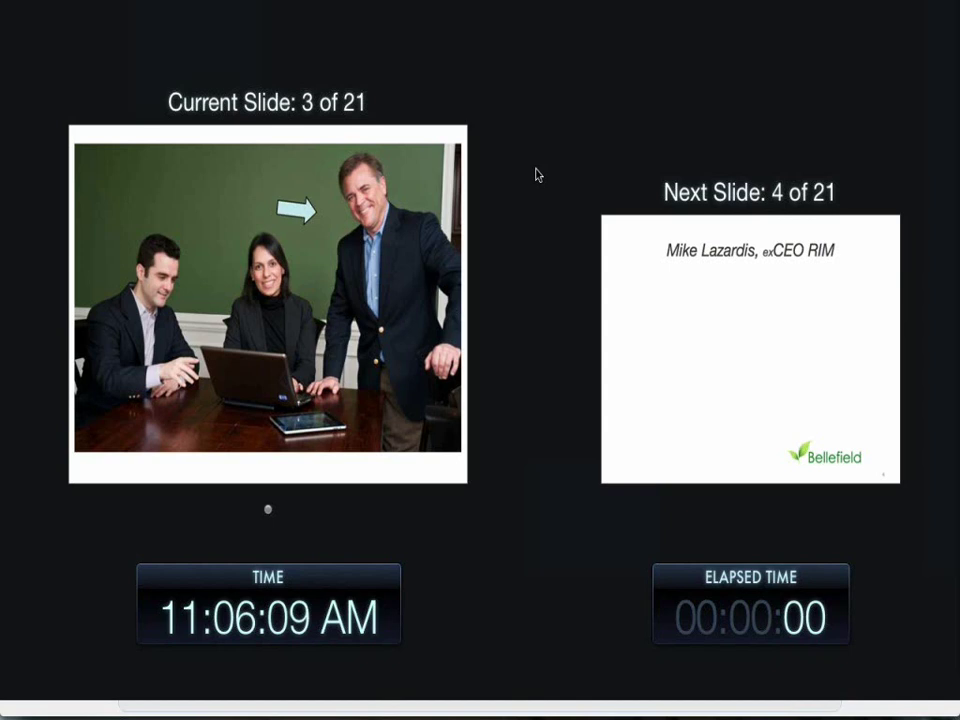
# Step: Advance to the ex-RIM CEO slide and build the iPhone quote, Apple market value and BYOD bullets
pyautogui.press('Right')
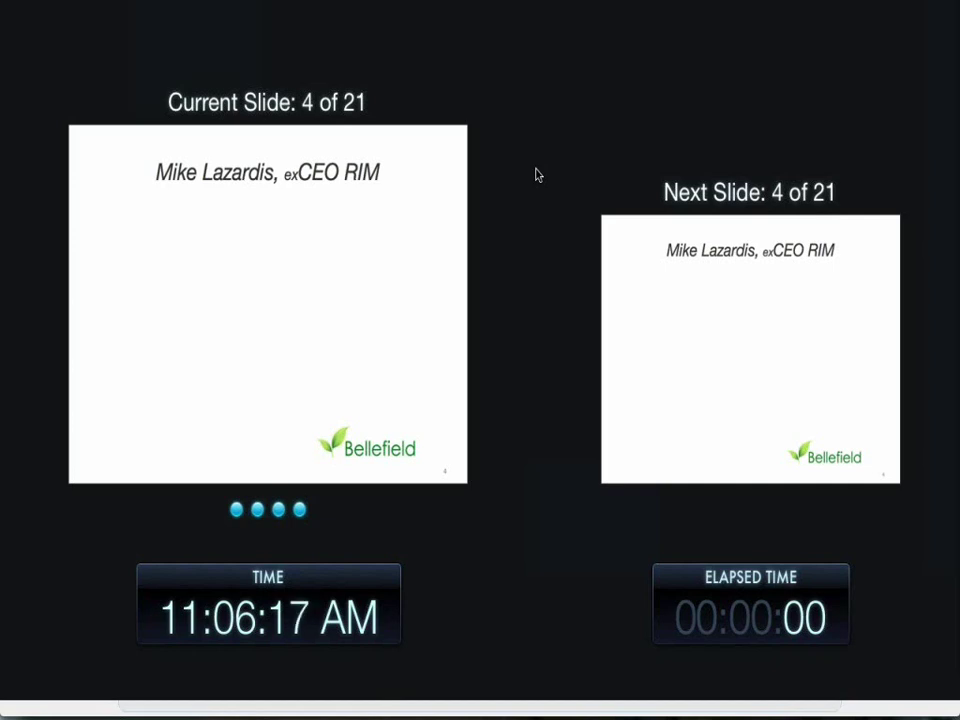
pyautogui.press('Right')
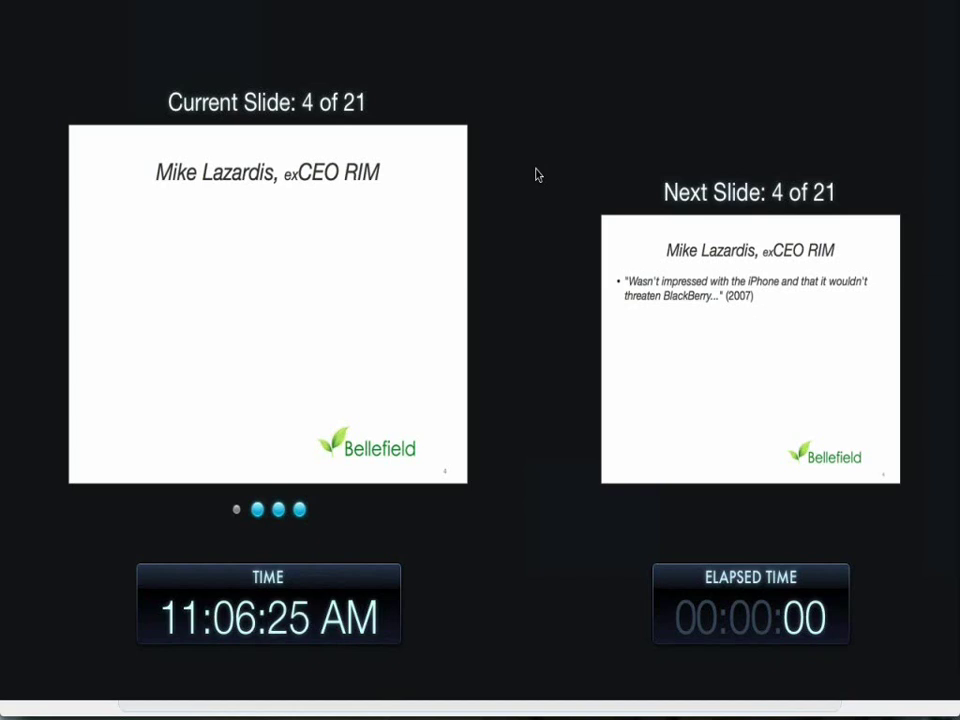
pyautogui.press('Right')
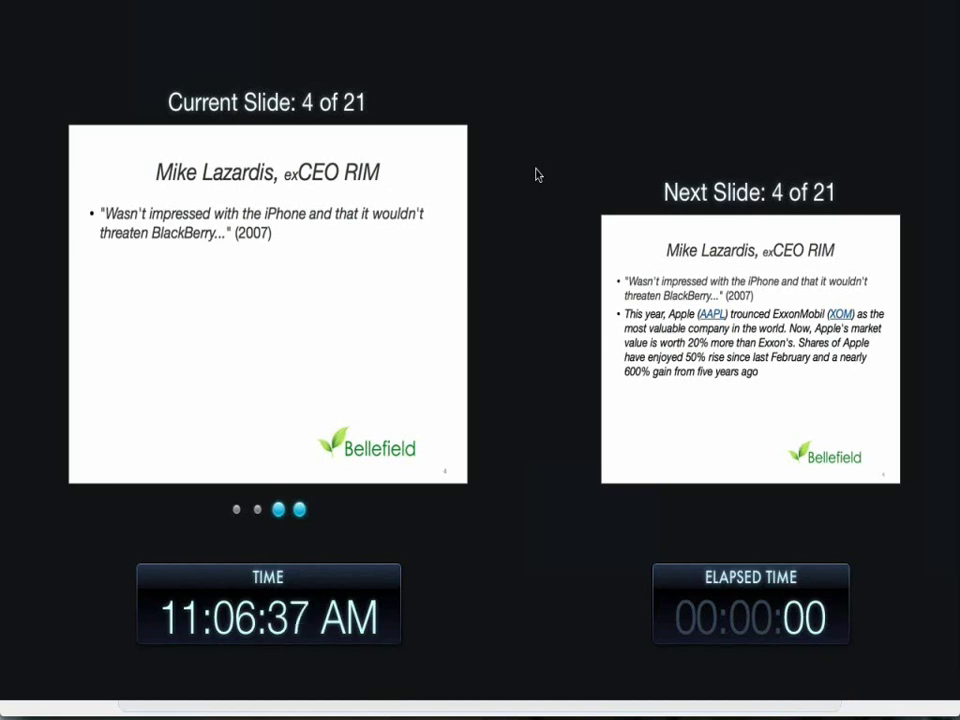
pyautogui.press('Right')
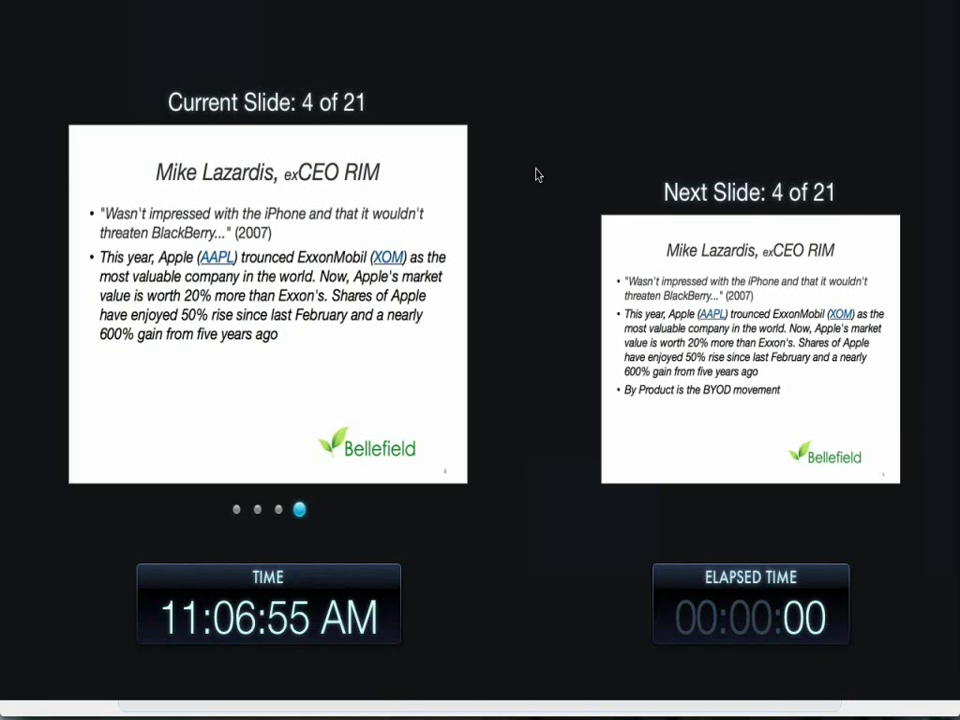
pyautogui.press('Right')
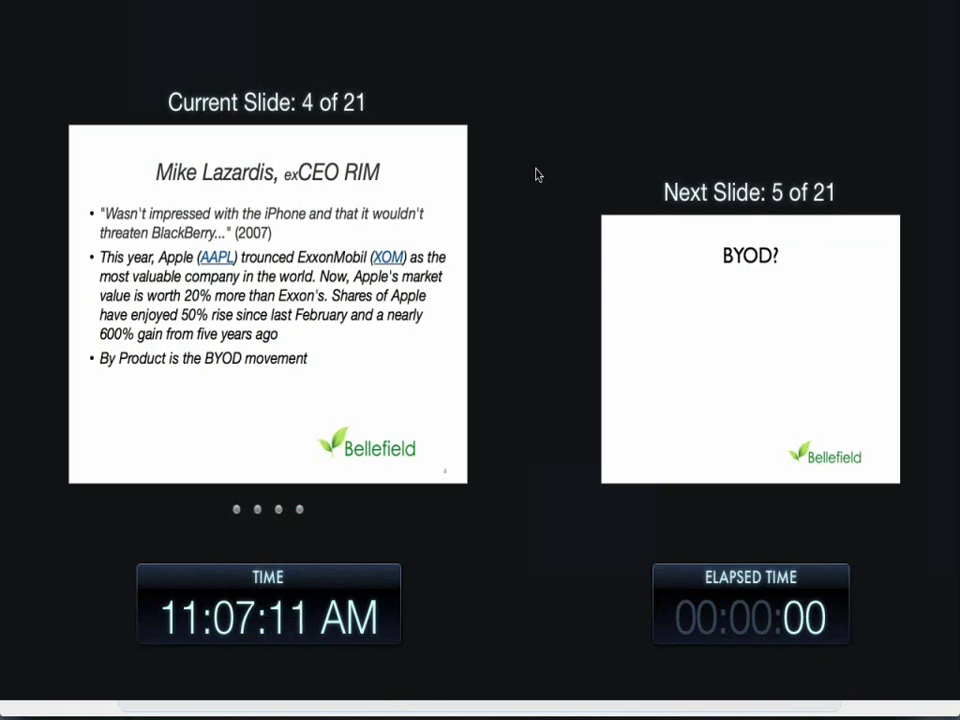
# Step: Go to the BYOD? slide and build its bullets from Technology Shifts in Legal through Bring Your Own Device
pyautogui.press('Right')
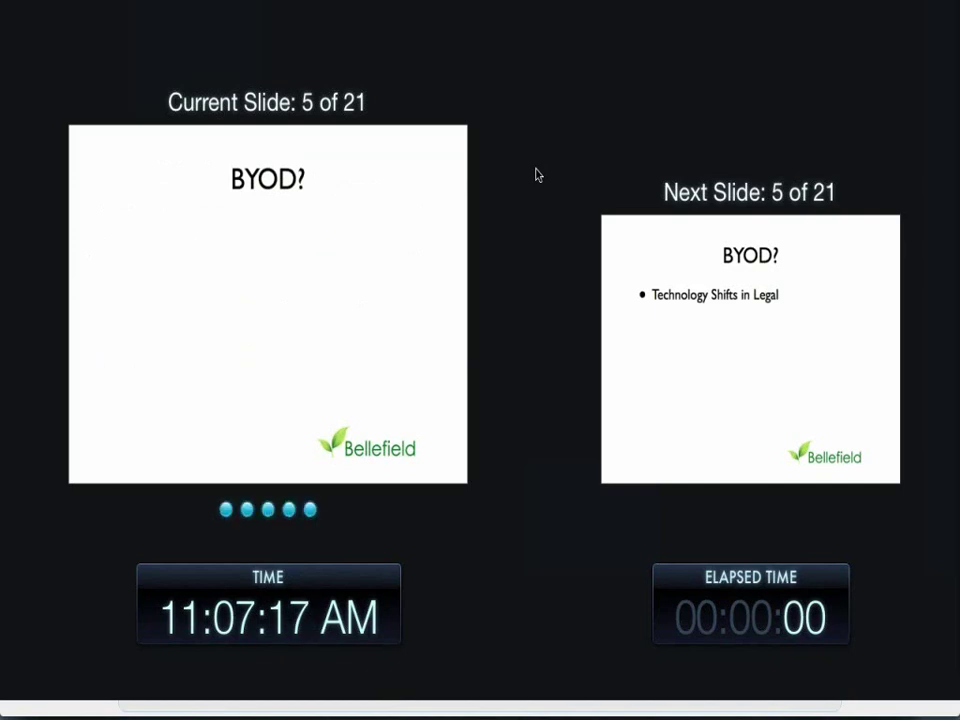
pyautogui.press('Right')
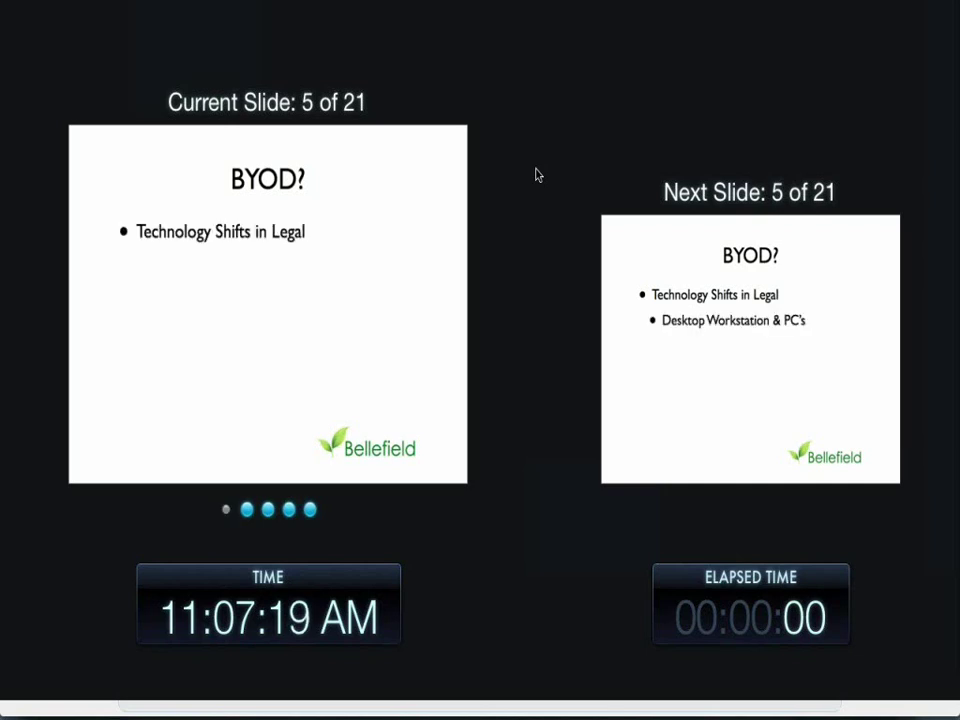
pyautogui.press('Right')
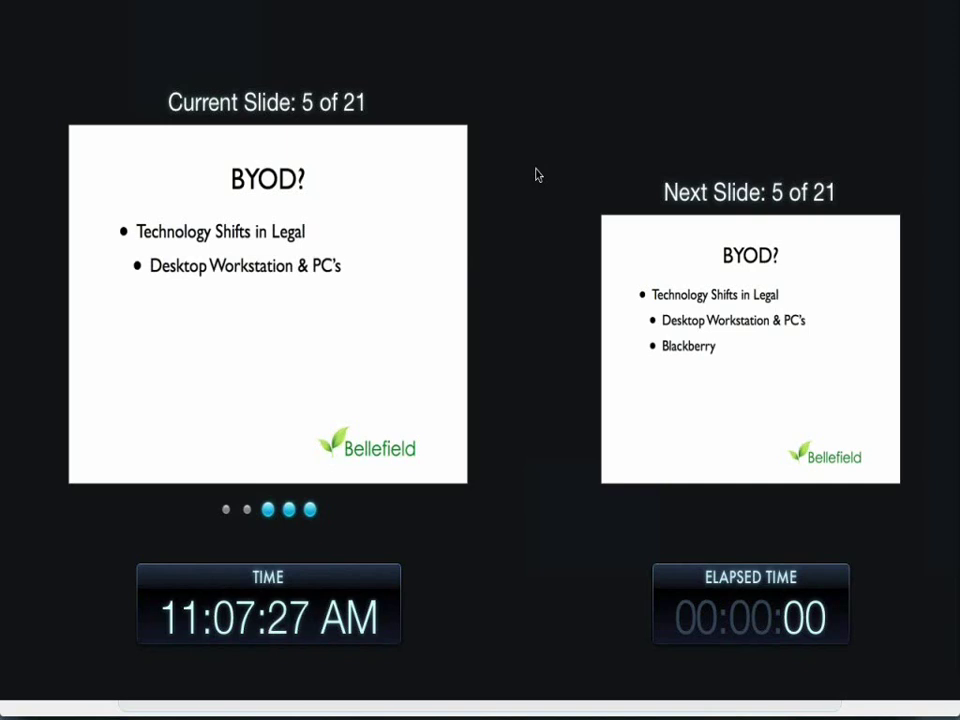
pyautogui.press('Right')
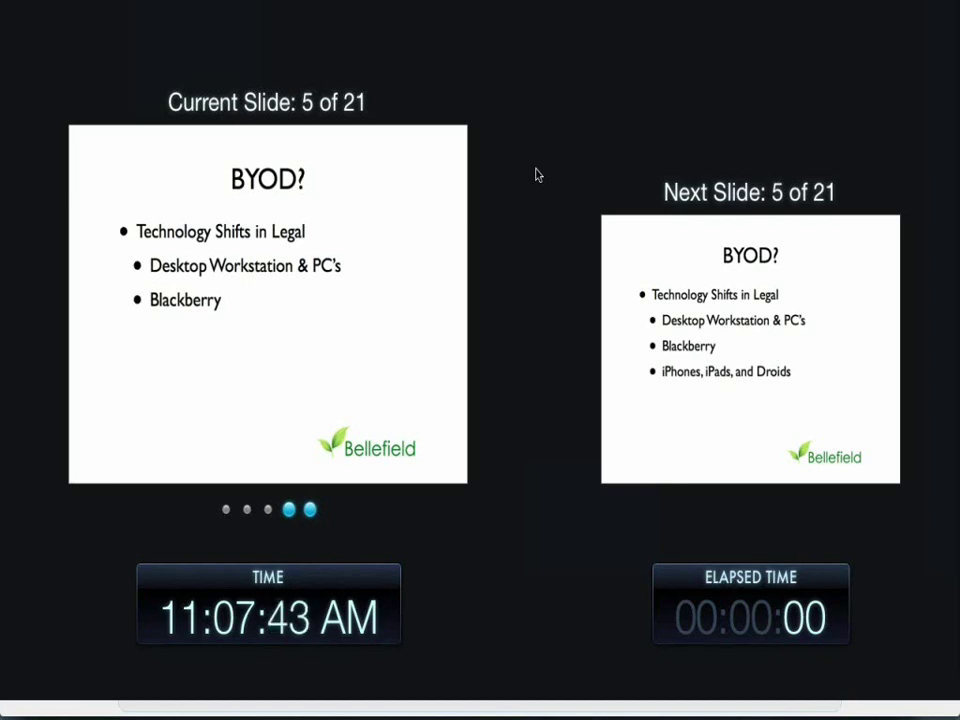
pyautogui.press('Right')
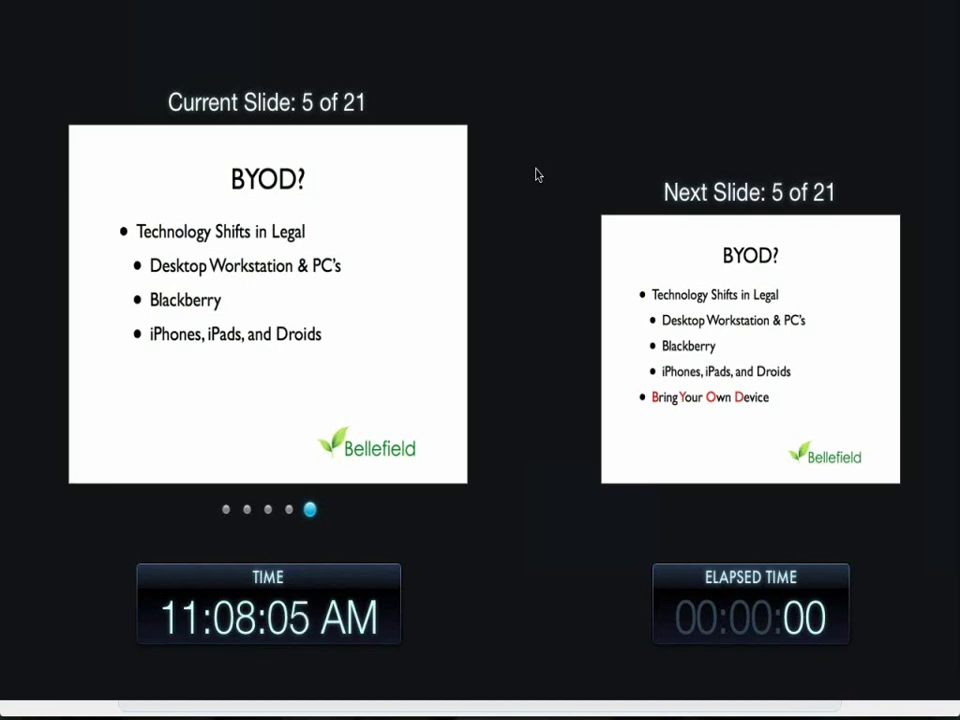
pyautogui.press('Right')
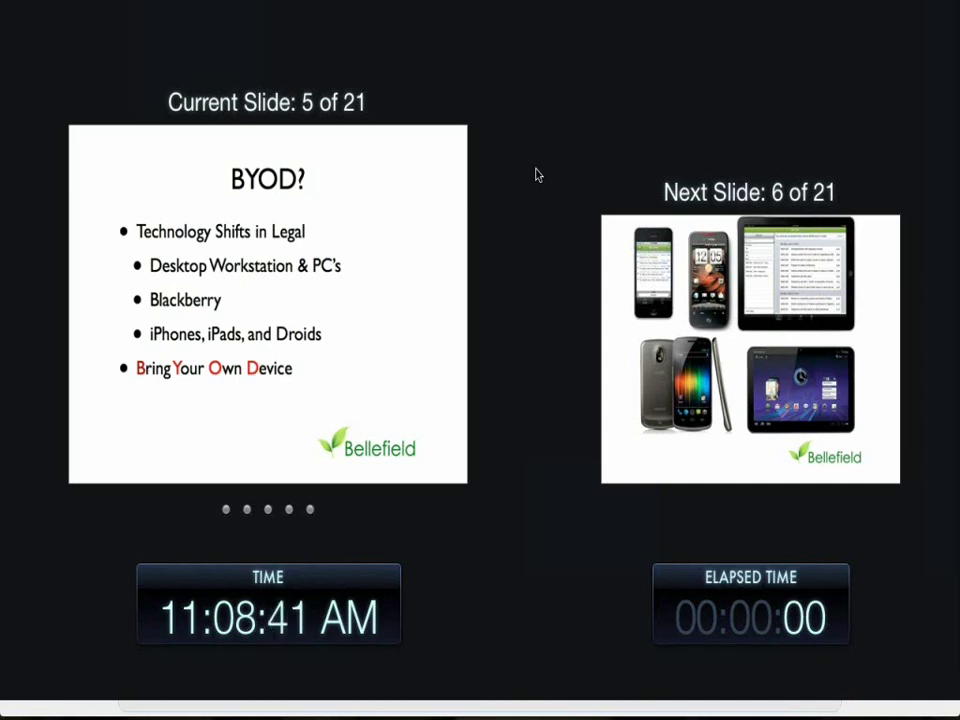
pyautogui.press('Right')
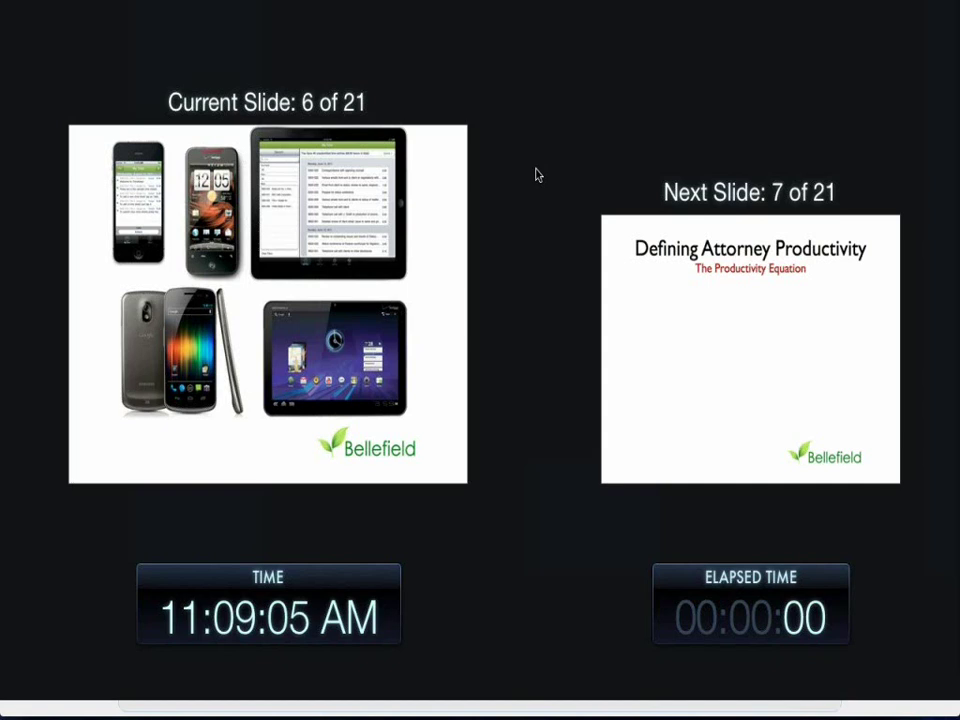
pyautogui.press('Right')
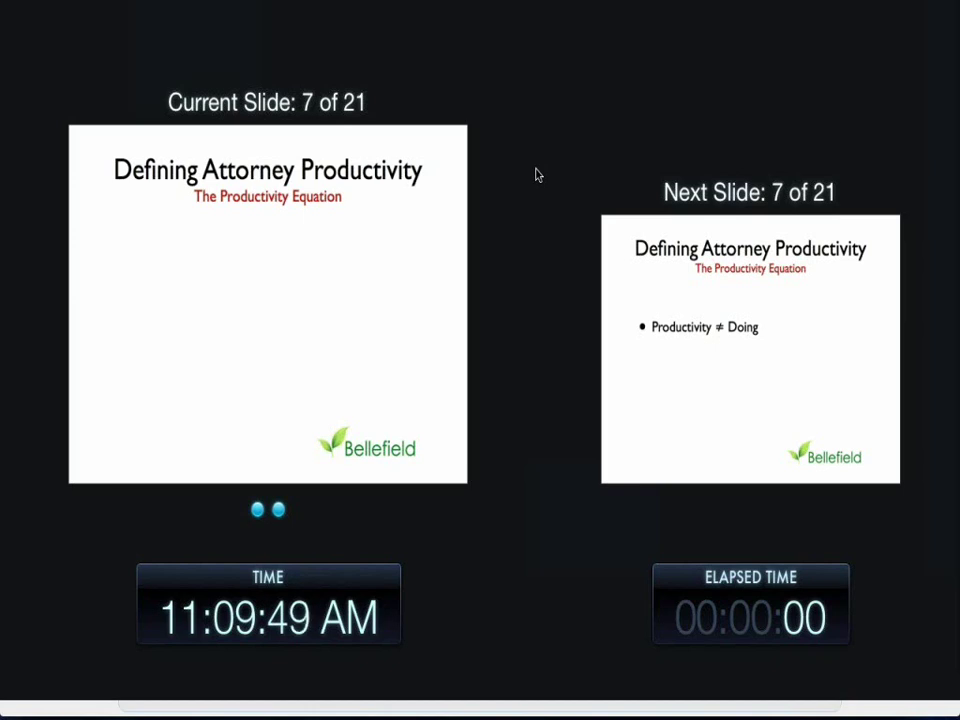
pyautogui.press('Right')
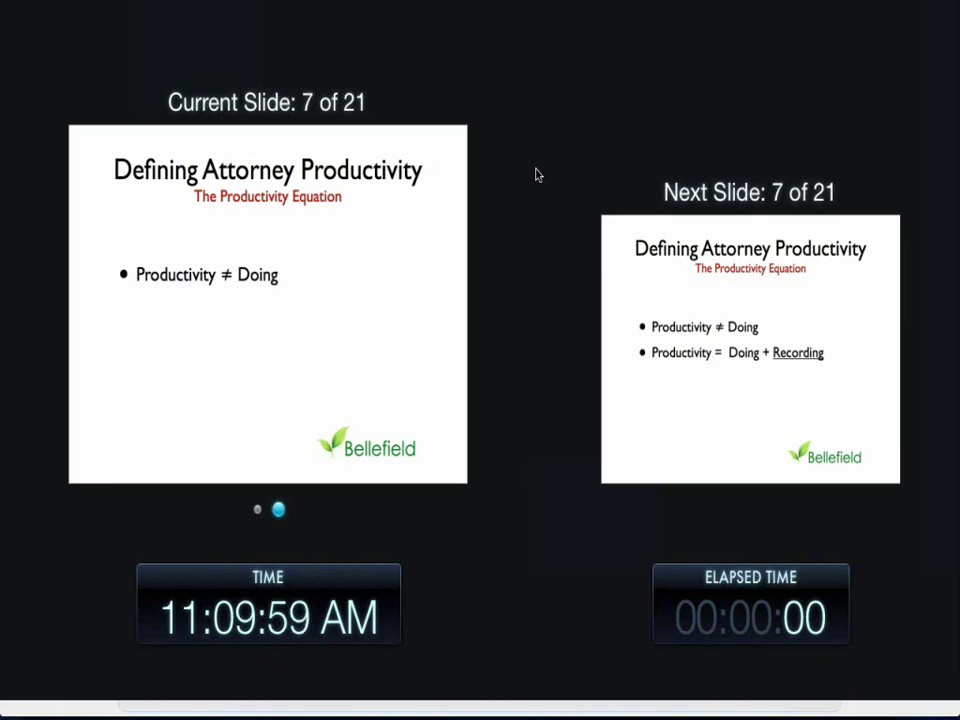
pyautogui.press('Right')
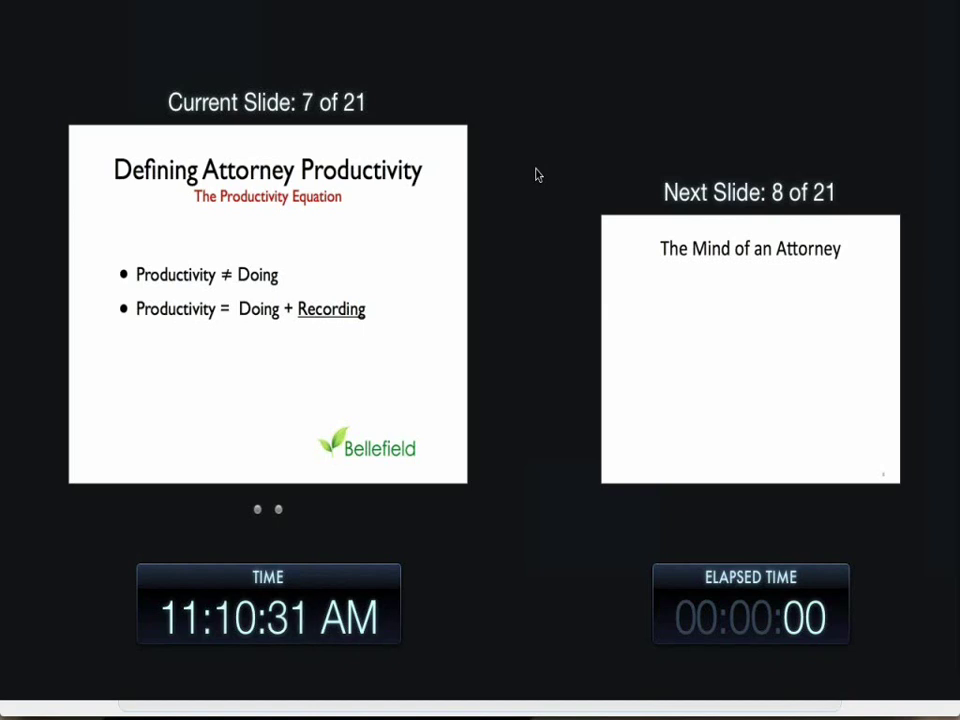
# Step: Go to The Mind of an Attorney slide and build its circles, MEETINGS and EXPENSES ovals, and green arrow
pyautogui.press('Right')
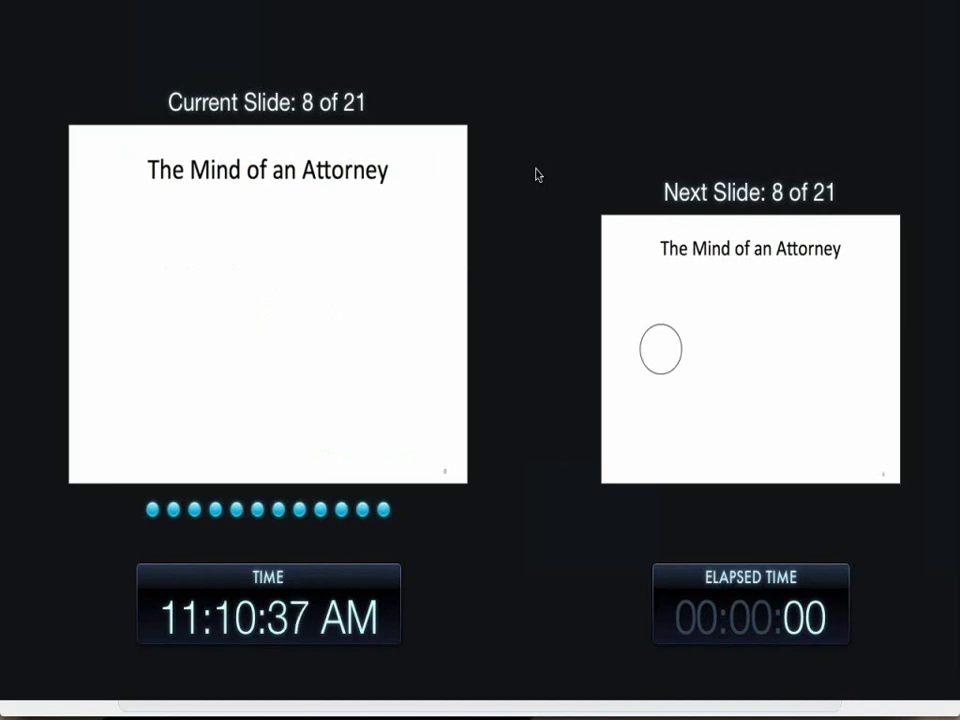
pyautogui.press('Right')
pyautogui.press('Right')
pyautogui.press('Right')
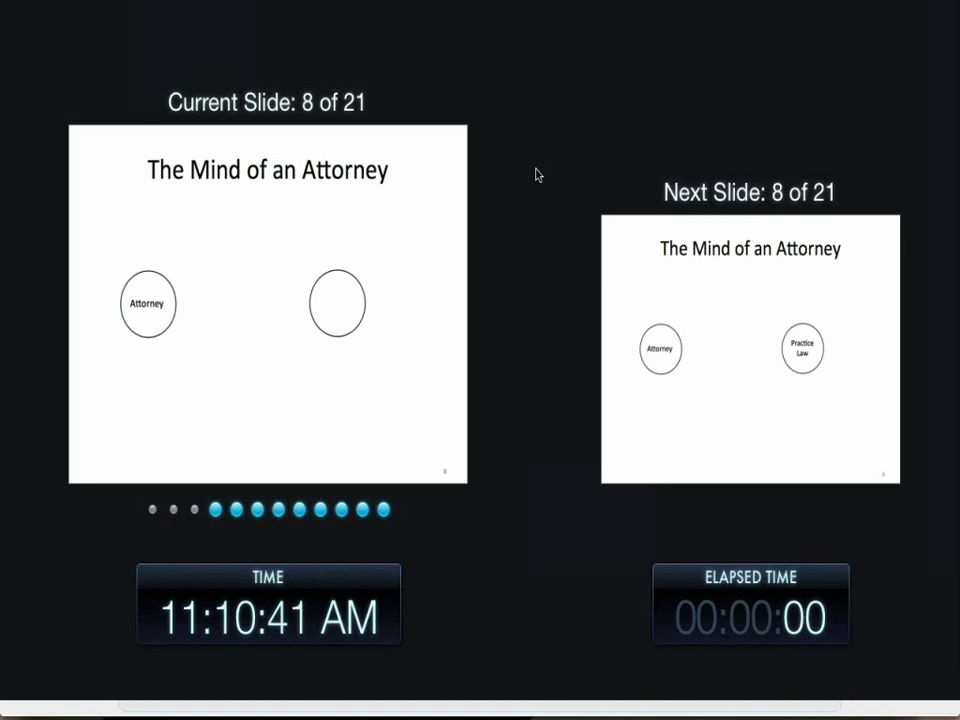
pyautogui.press('Right')
pyautogui.press('Right')
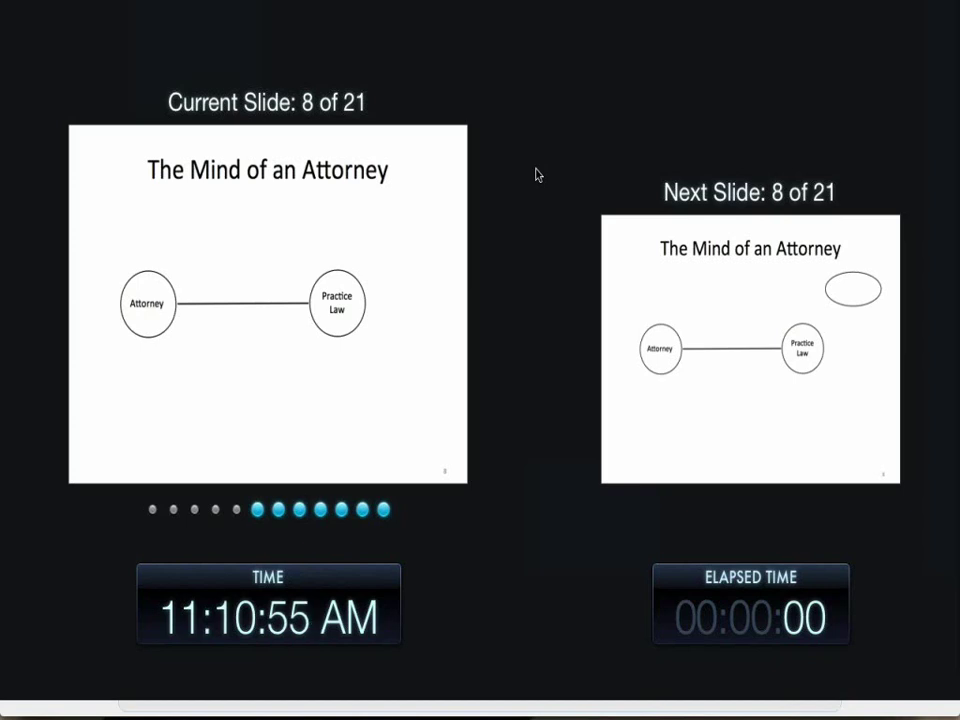
pyautogui.press('Right')
pyautogui.press('Right')
pyautogui.press('Right')
pyautogui.press('Right')
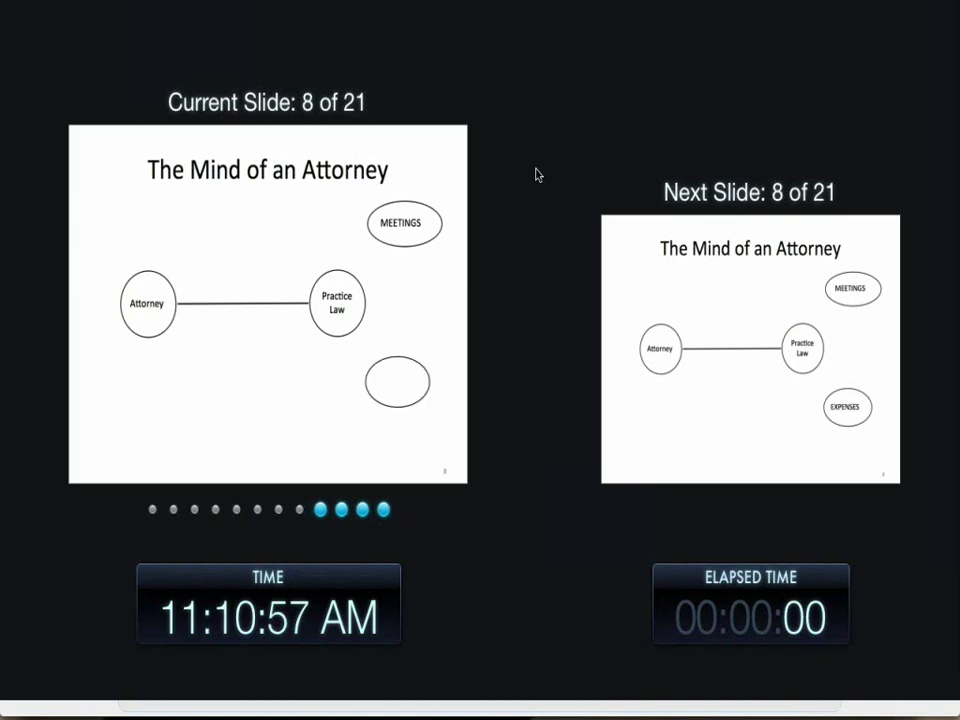
pyautogui.press('Right')
pyautogui.press('Right')
pyautogui.press('Right')
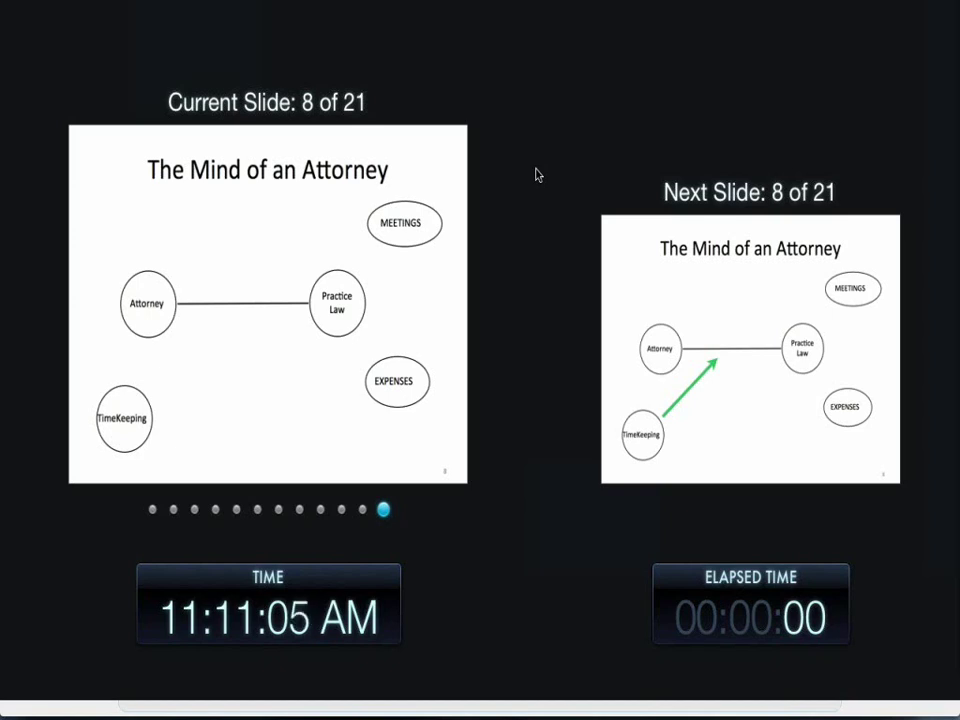
pyautogui.press('Right')
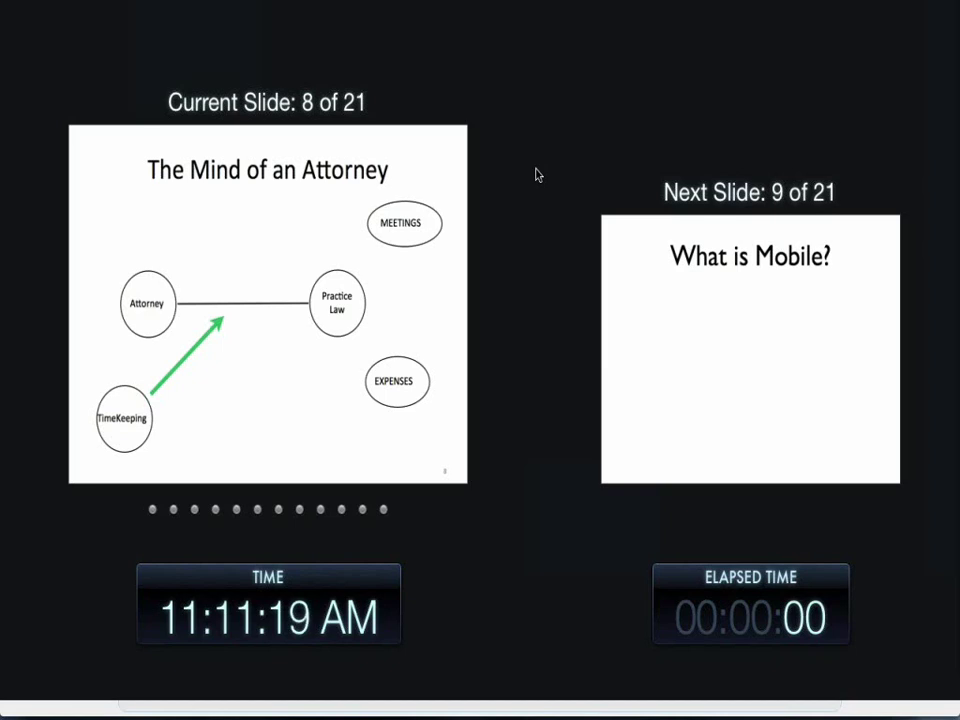
# Step: Go to What is Mobile? and build the traveling, Depositions/Court/Soccer Game and Out of Seat bullets
pyautogui.press('Right')
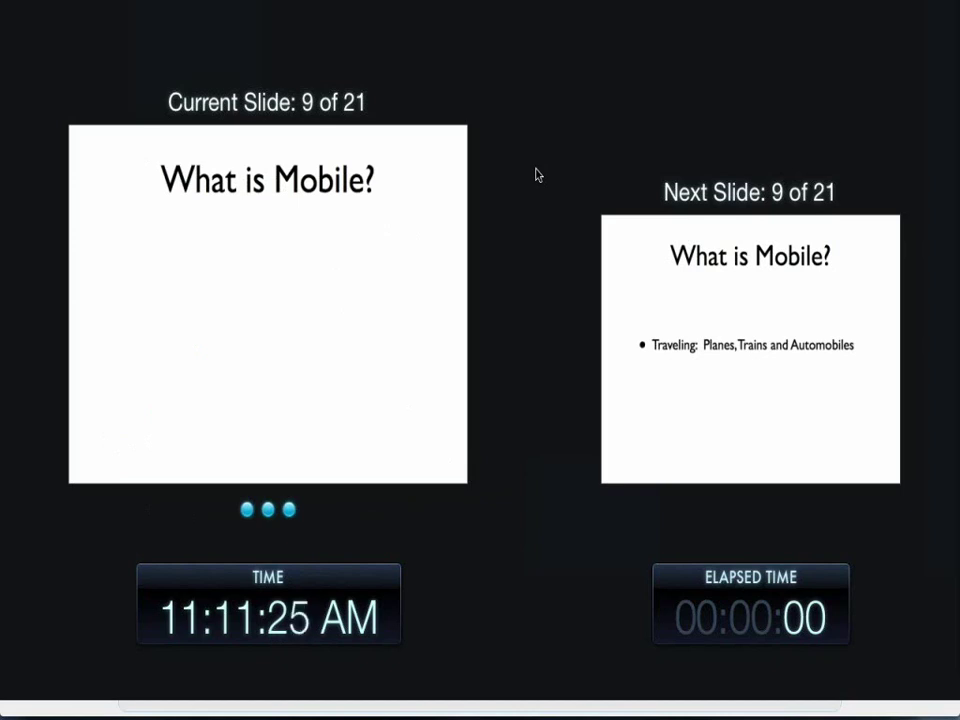
pyautogui.press('Right')
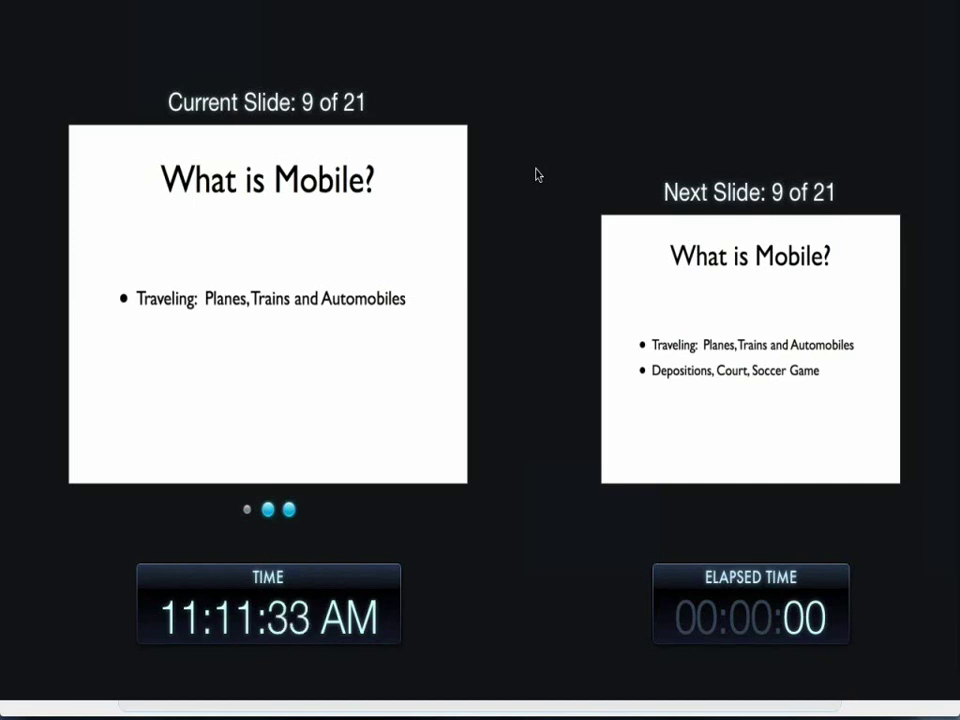
pyautogui.press('Right')
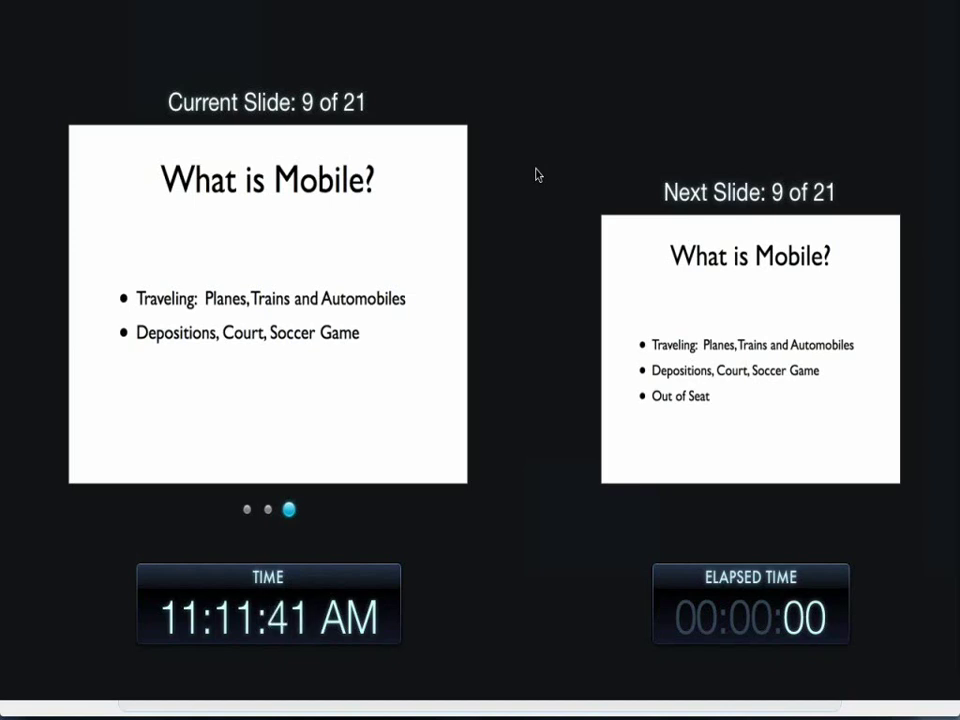
pyautogui.press('Right')
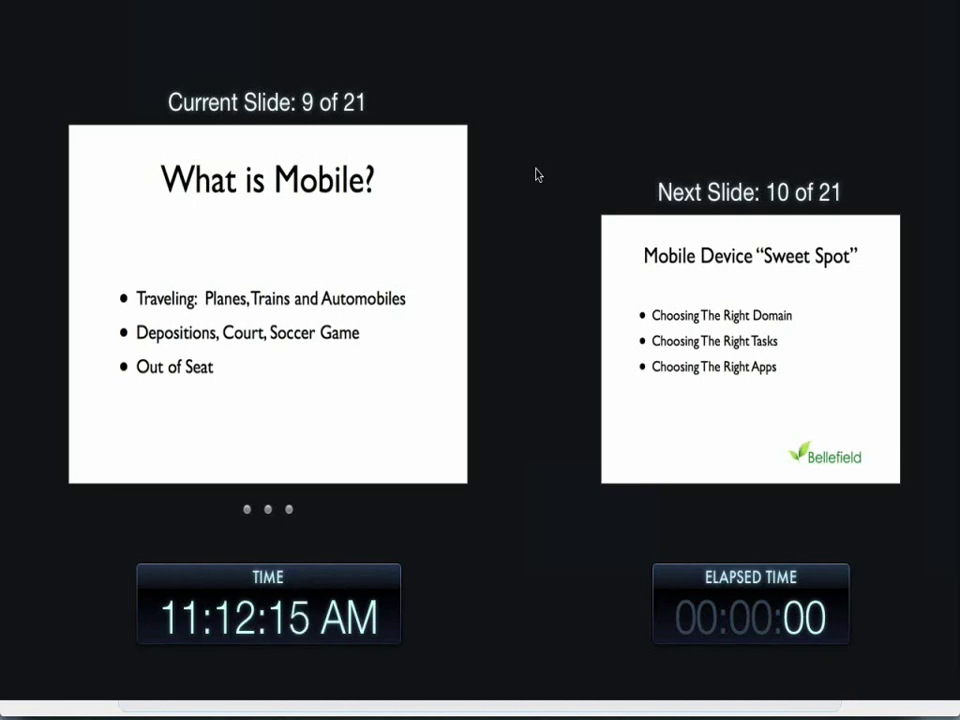
# Step: Advance through Mobile Device Sweet Spot and both Choosing The Right Domain slides, revealing the Elevator Ride list
pyautogui.press('Right')
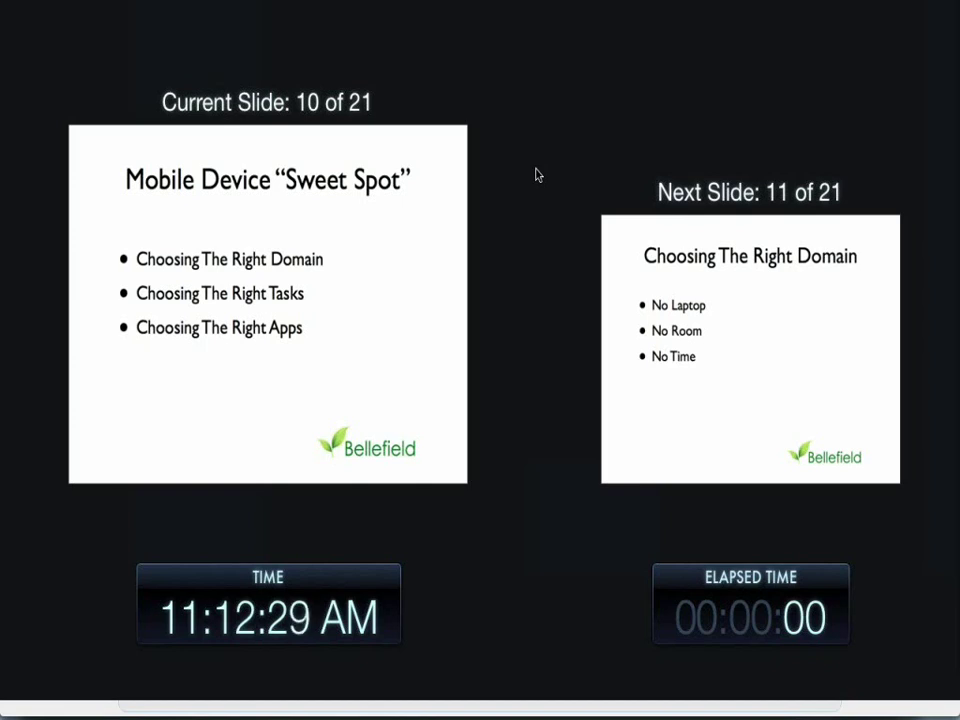
pyautogui.press('Right')
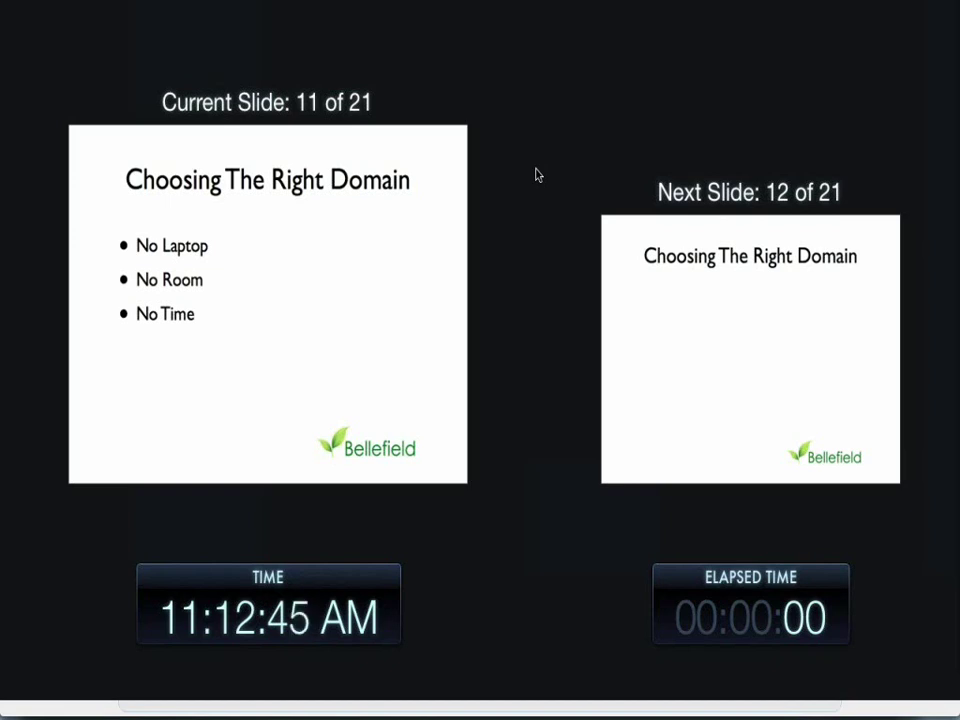
pyautogui.press('Right')
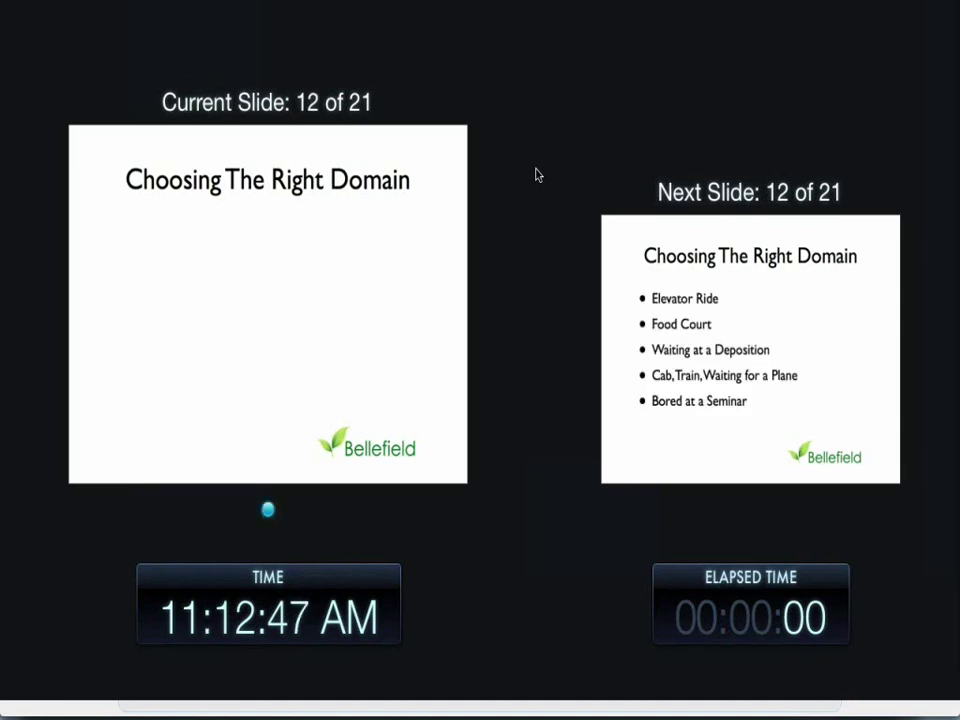
pyautogui.press('Right')
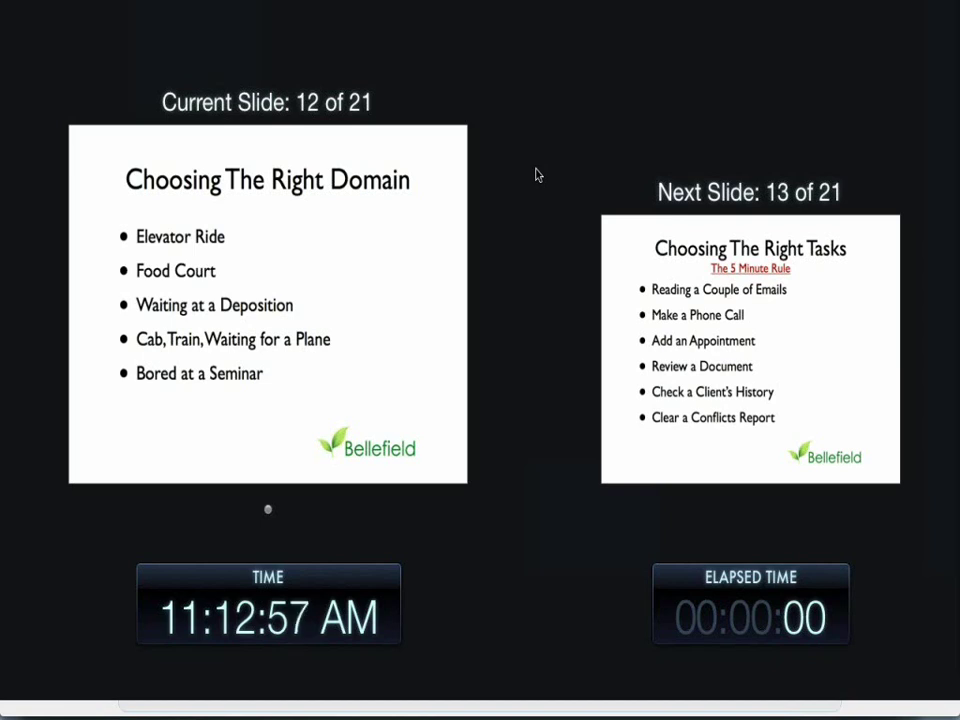
# Step: Advance to slide 13, Choosing The Right Tasks
pyautogui.press('Right')
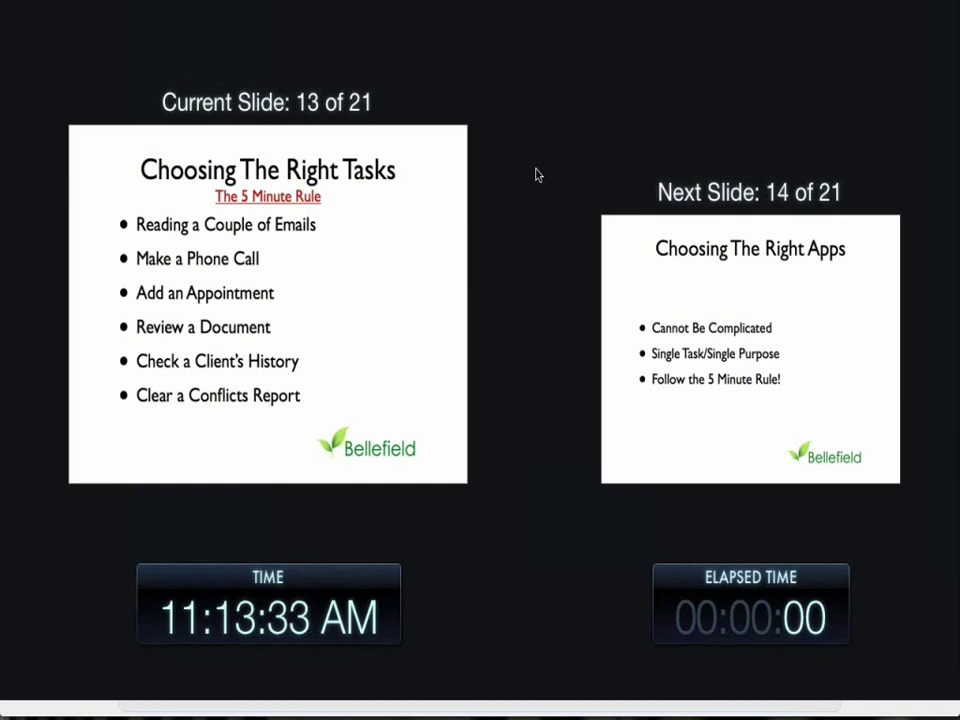
# Step: Advance to slide 14, Choosing The Right Apps
pyautogui.press('Right')
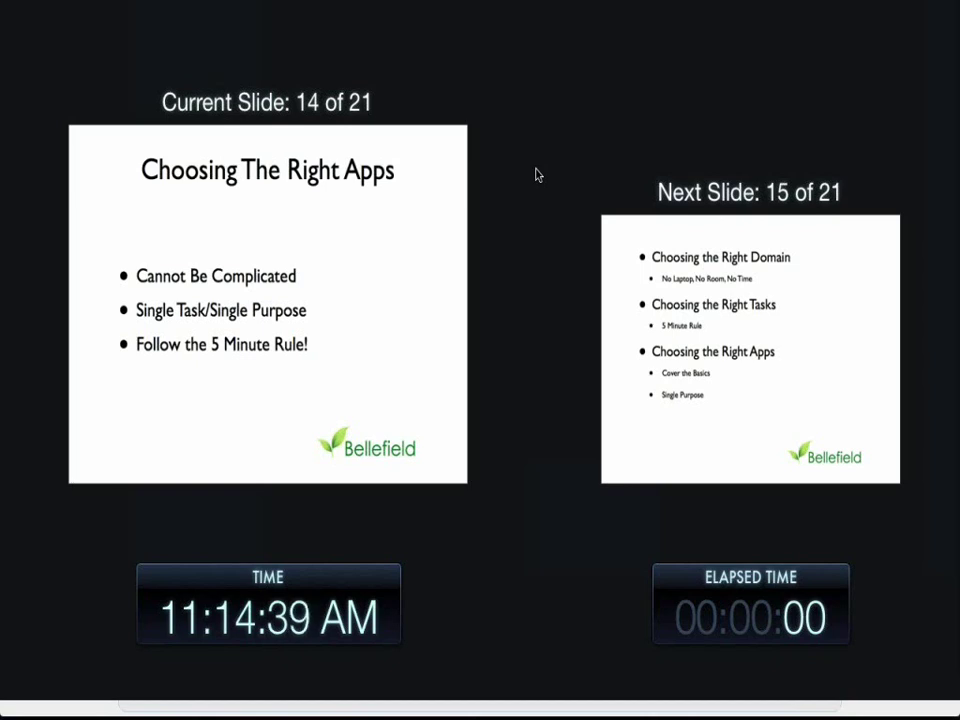
# Step: Advance through the recap slide to slide 16, It's Not Just Doing it… AND RECORDING IT!
pyautogui.press('Right')
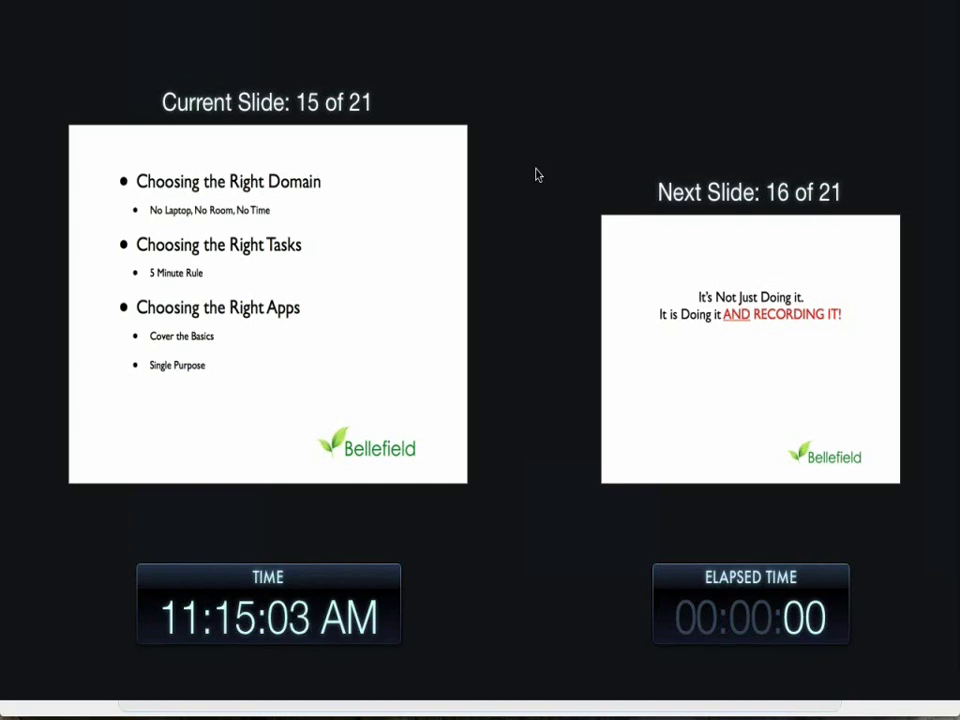
pyautogui.press('Right')
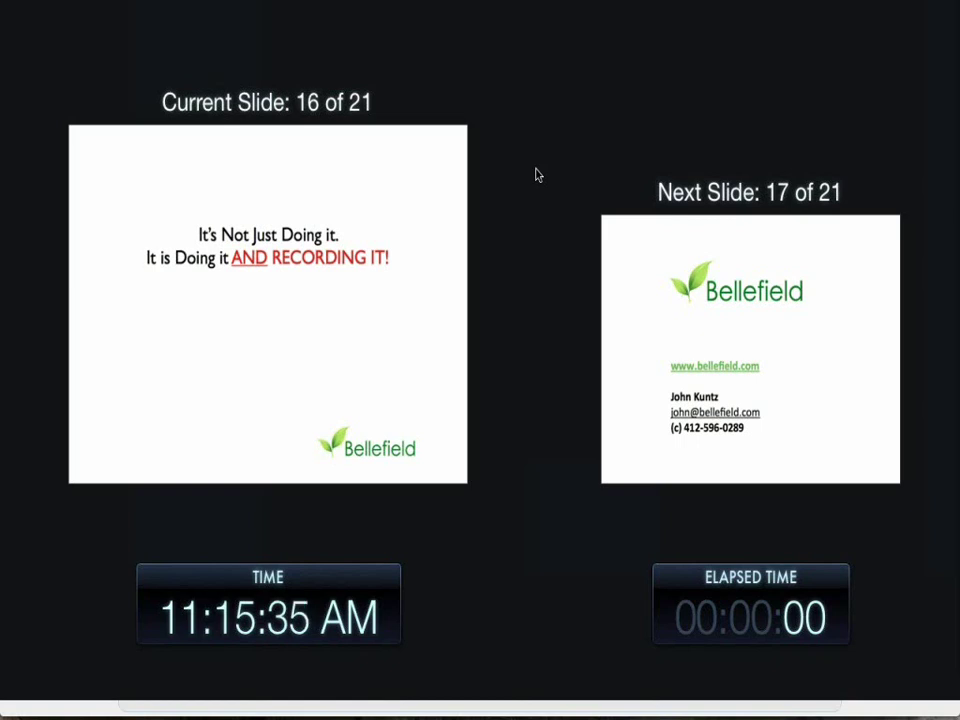
# Step: Advance to the Bellefield contact slide, then end the slideshow
pyautogui.press('Right')
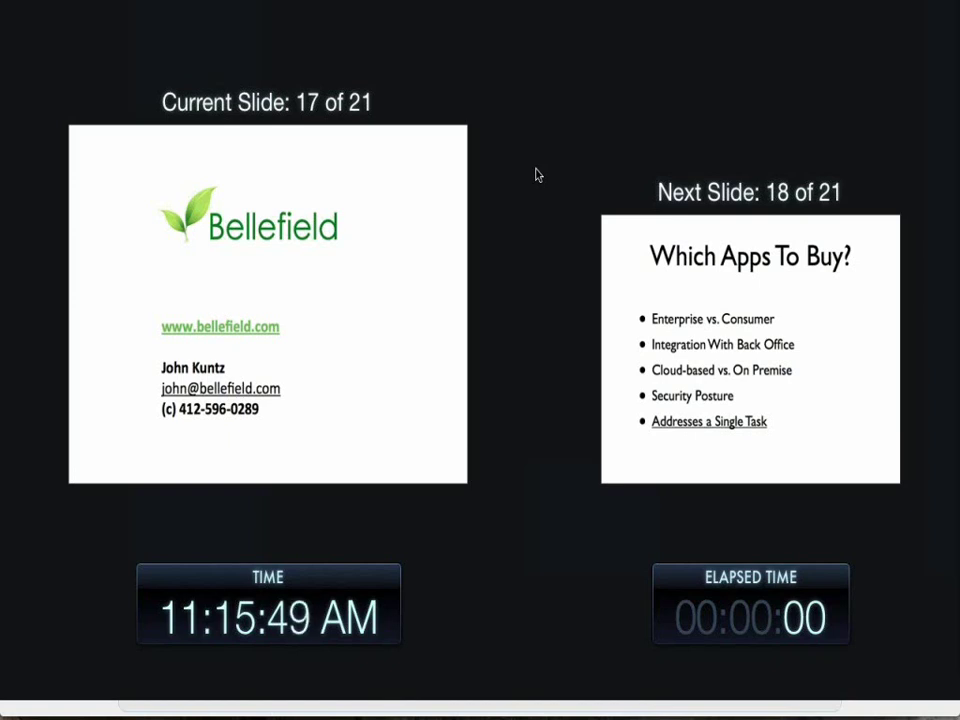
pyautogui.press('Escape')
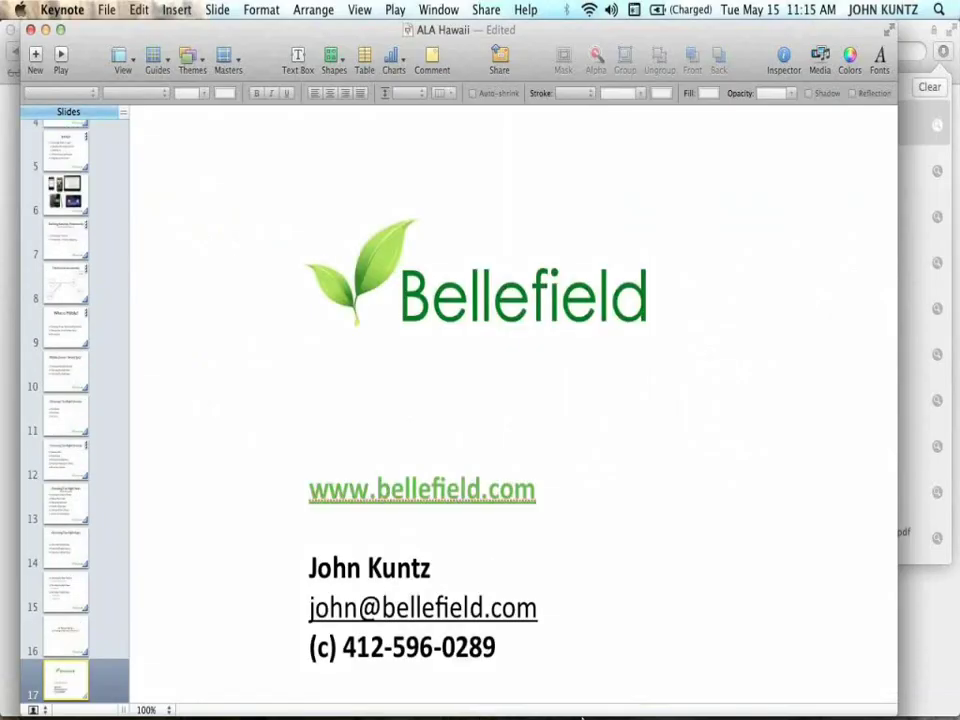
# Step: Minimize Keynote and move the iPhone simulator aside to reveal the iTimeKeep login screen
pyautogui.click(45, 31)
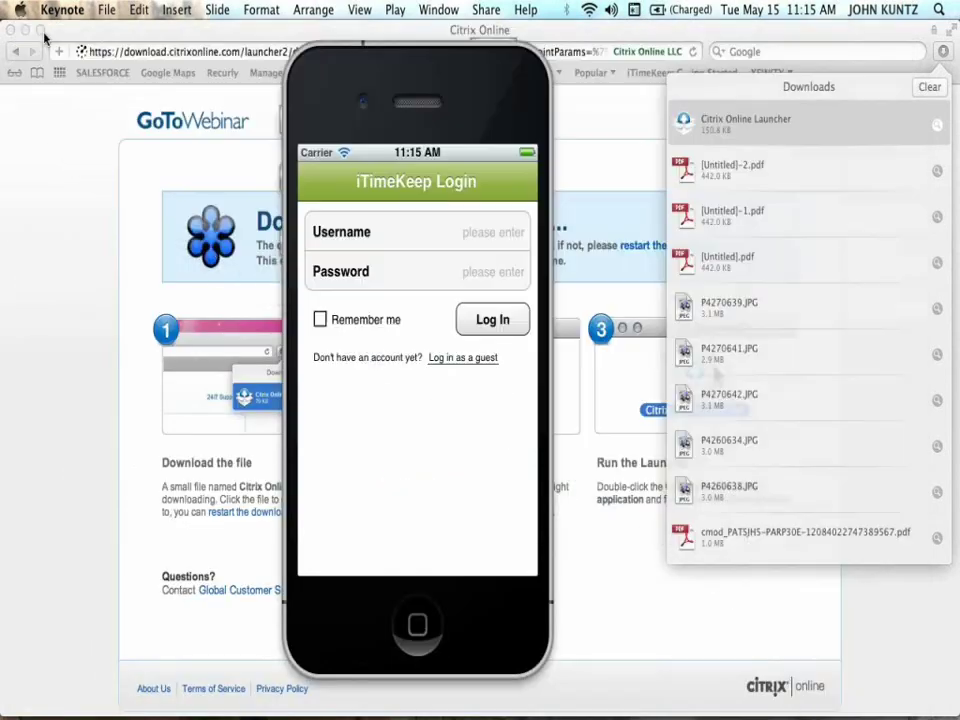
pyautogui.moveTo(390, 69); pyautogui.dragTo(803, 86)
pyautogui.press('super+m')
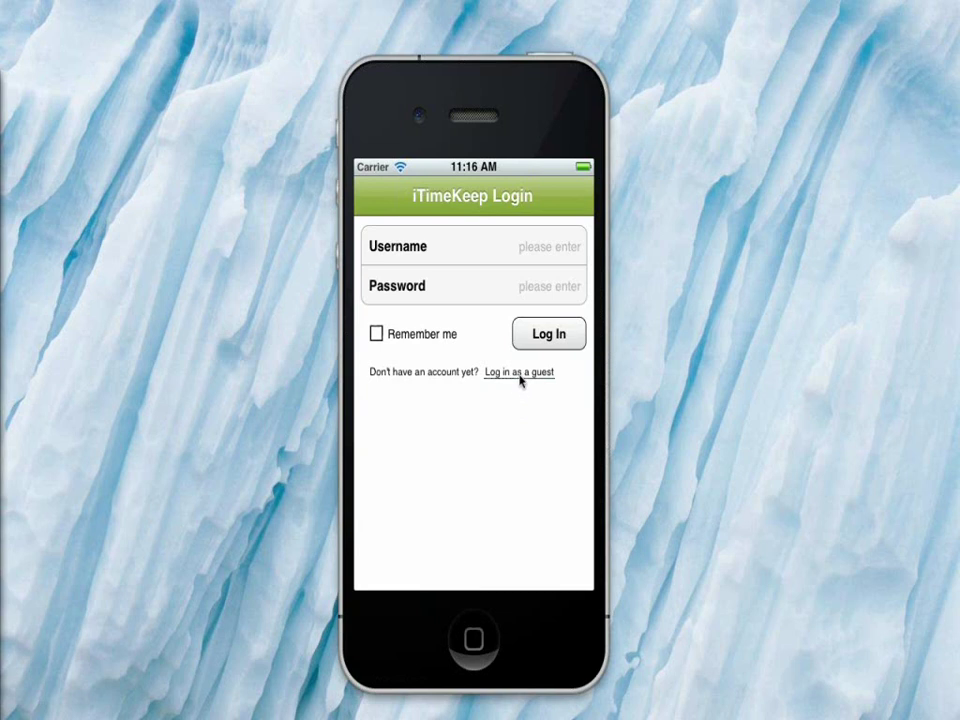
# Step: Log in to iTimeKeep as a guest to reach the My Time list
pyautogui.click(520, 378)
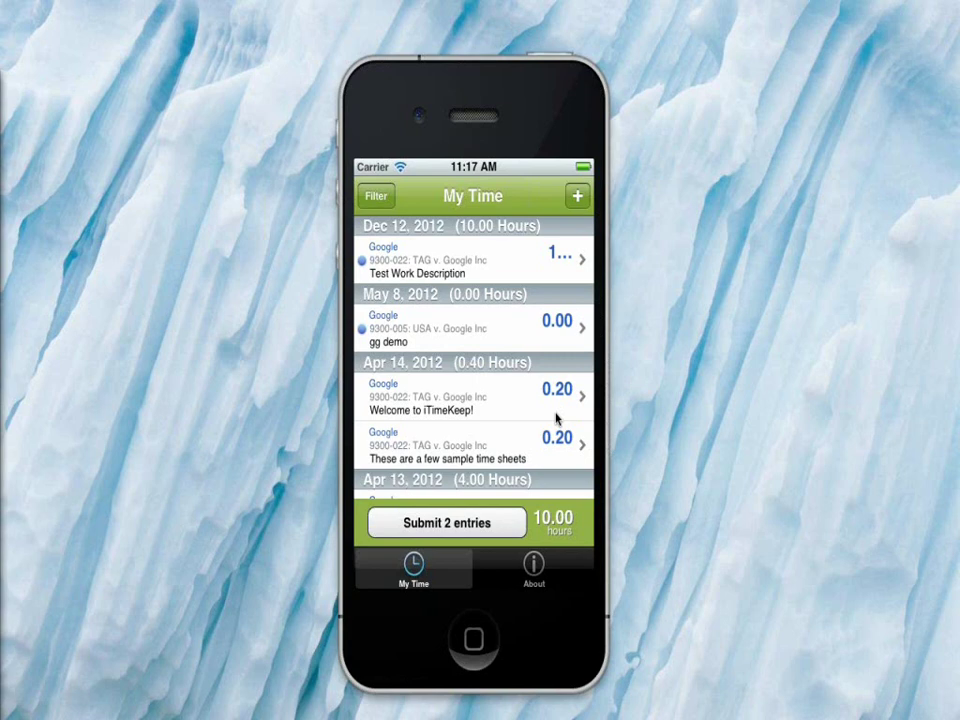
# Step: Start a new time entry for matter IBM 9600-003 with 0.10 hours
pyautogui.click(580, 203)
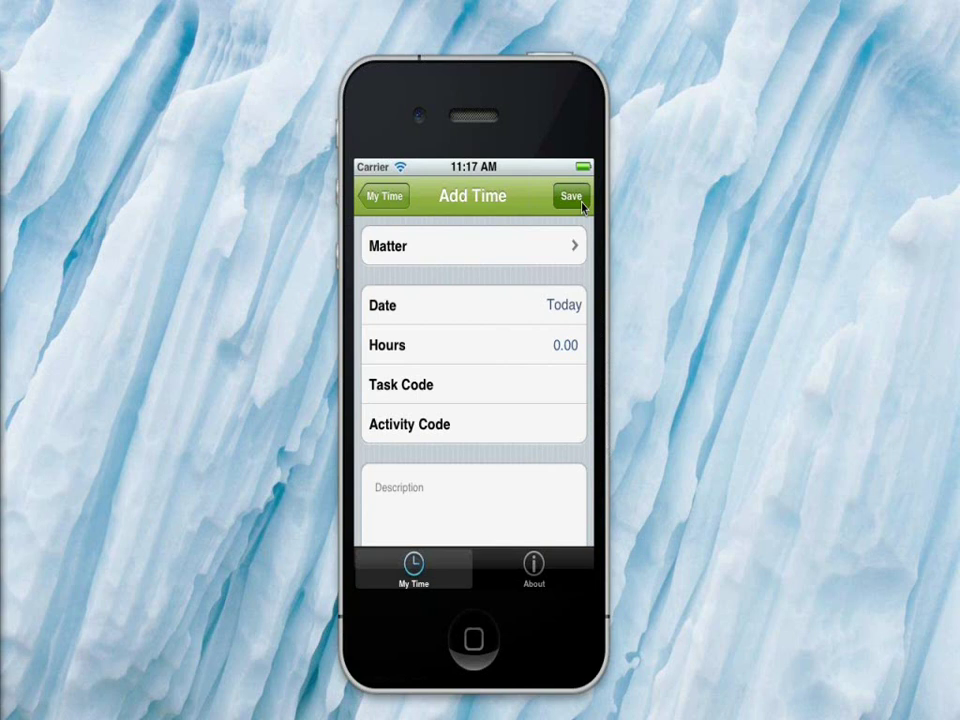
pyautogui.click(509, 252)
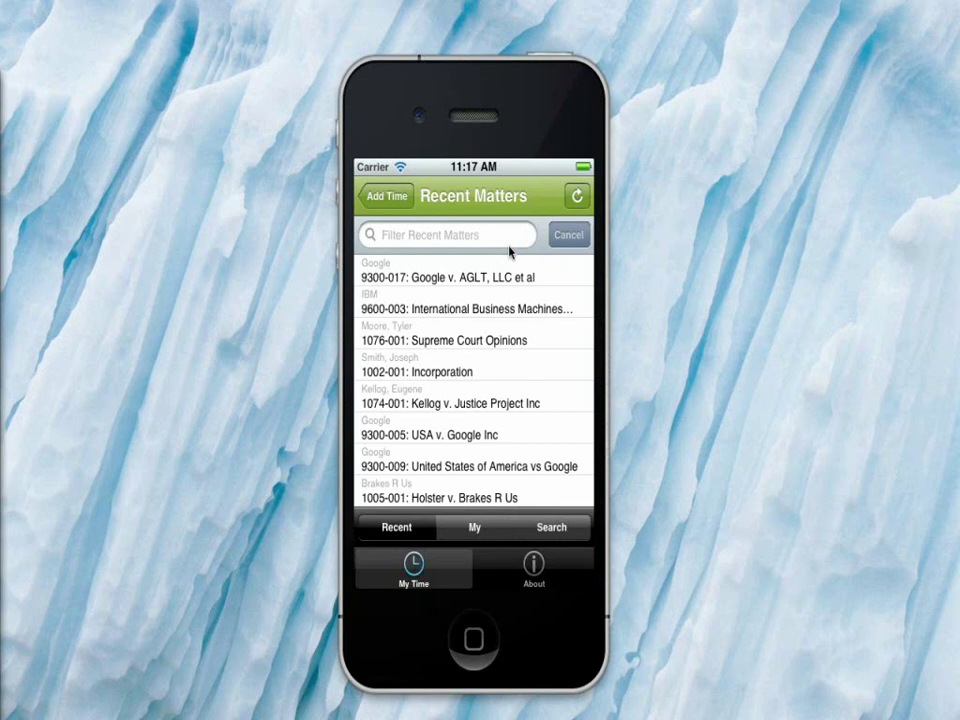
pyautogui.click(486, 305)
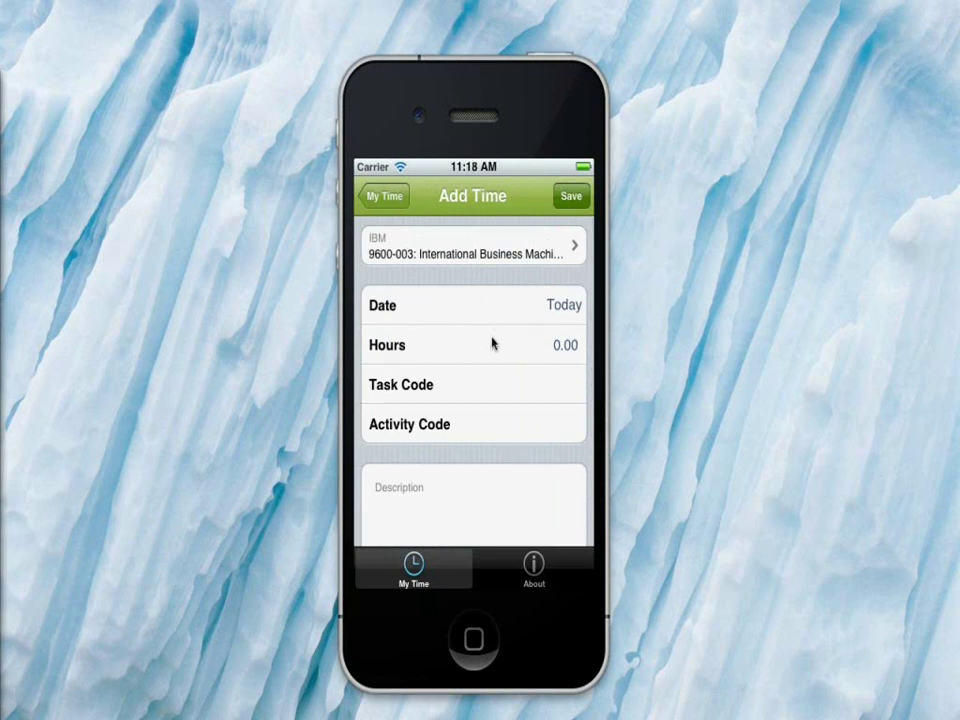
pyautogui.click(492, 344)
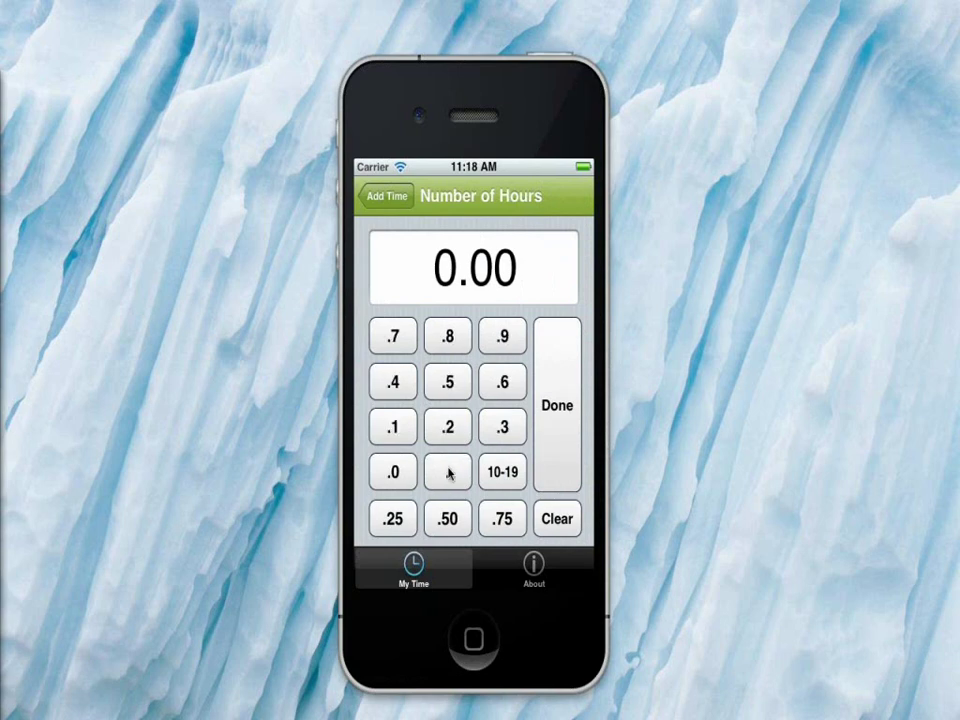
pyautogui.click(393, 427)
pyautogui.click(551, 453)
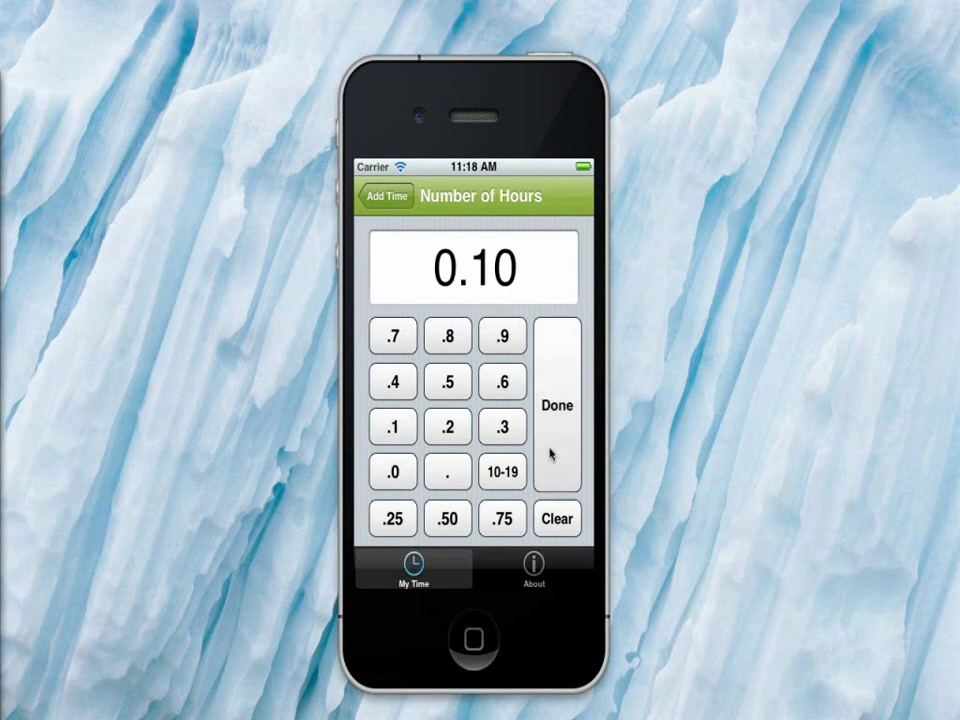
# Step: Set task L140 and activity A104, and describe it as 'read client email regarding settlement.'
pyautogui.click(507, 396)
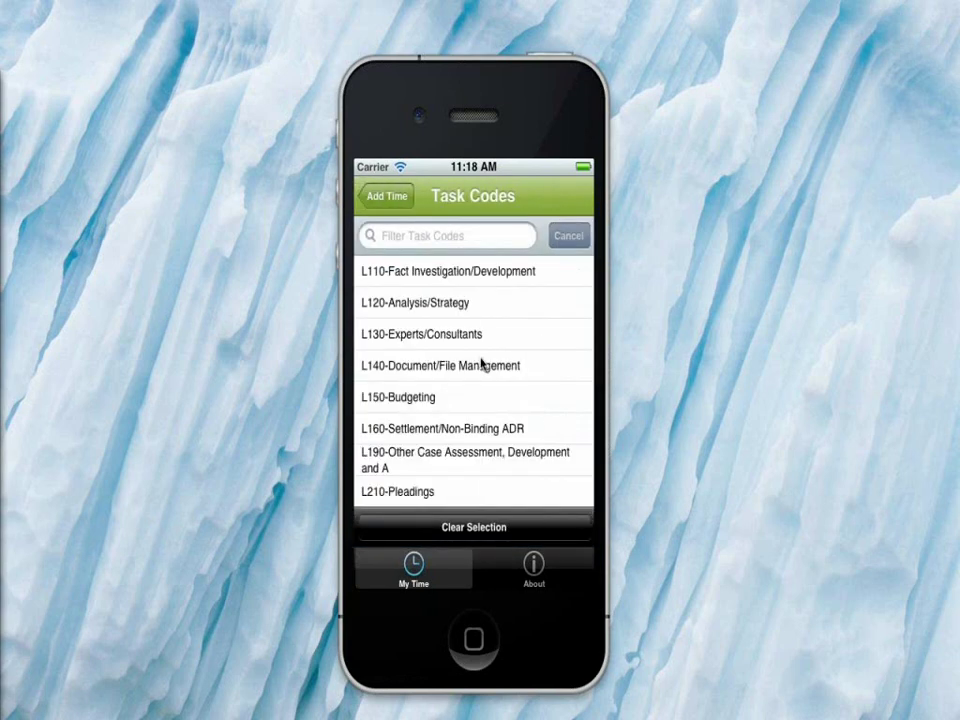
pyautogui.click(481, 365)
pyautogui.click(468, 427)
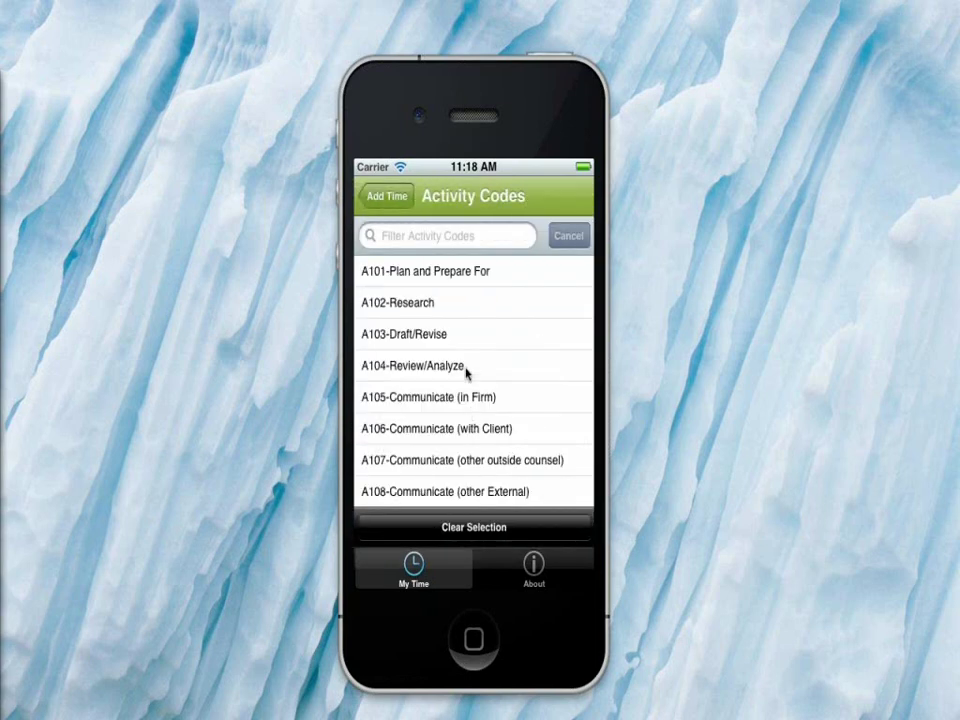
pyautogui.click(466, 370)
pyautogui.click(432, 490)
pyautogui.write('read')
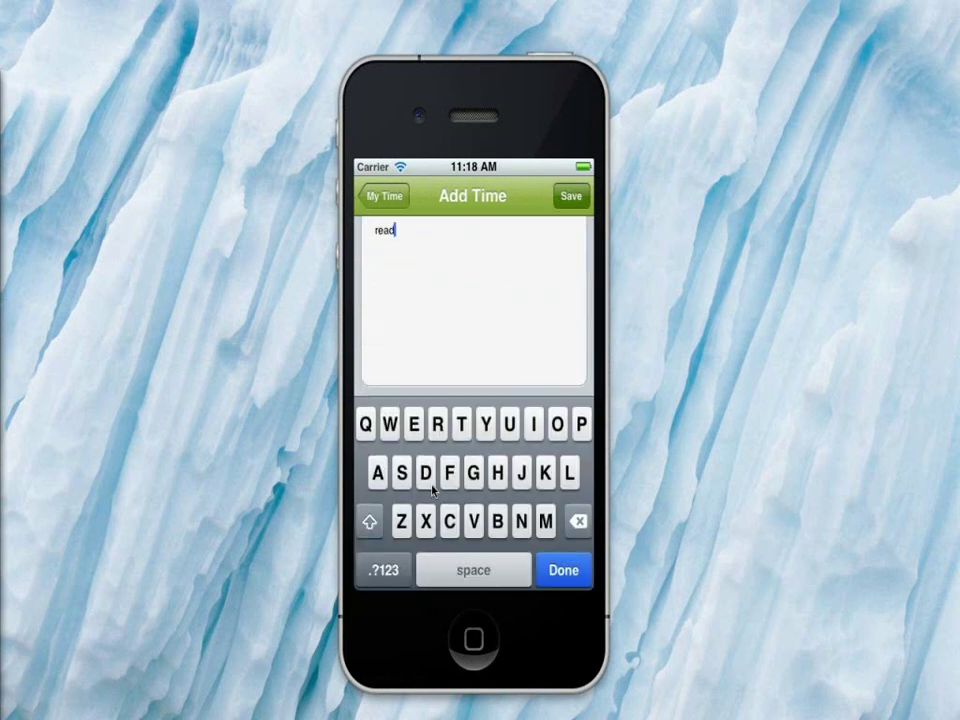
pyautogui.write(' client email regardin')
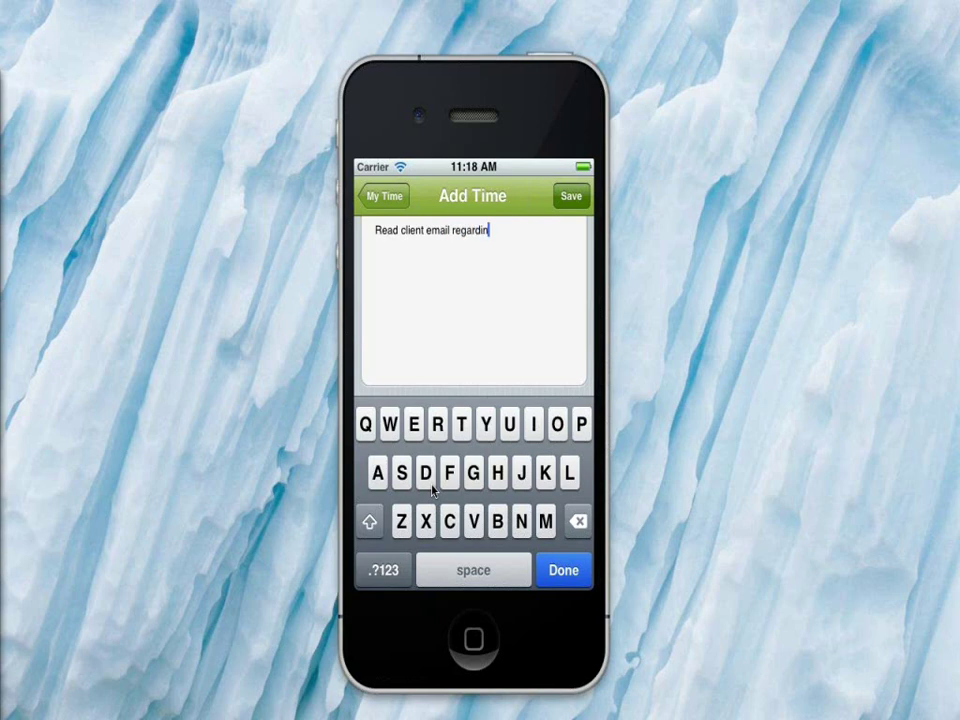
pyautogui.write('g settlement.')
# Step: Save the 0.10-hour settlement entry and submit all 3 pending entries
pyautogui.click(571, 197)
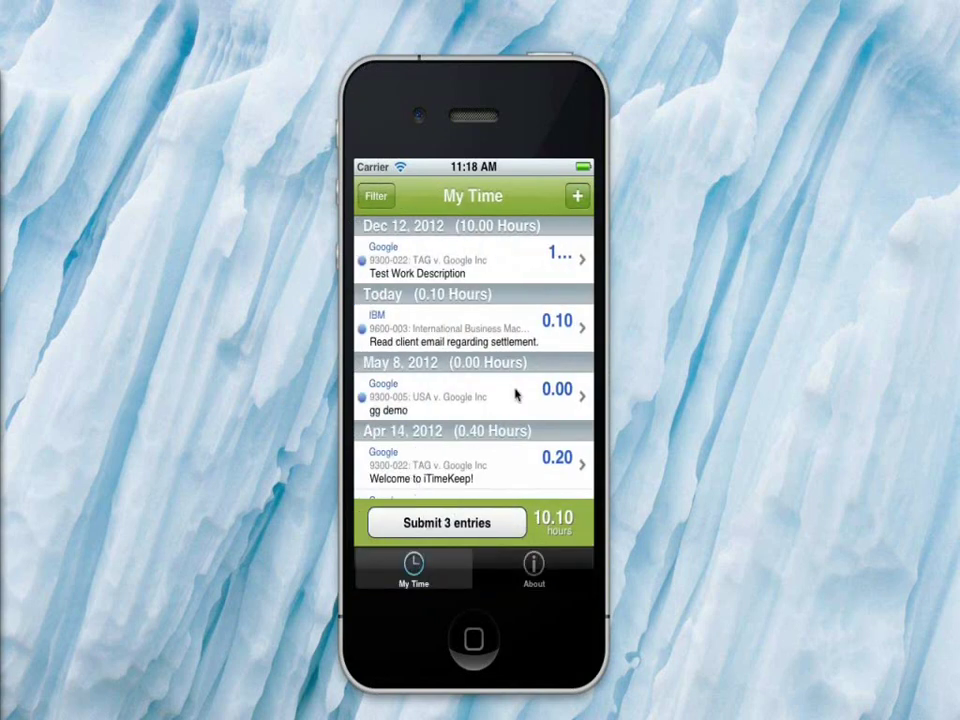
pyautogui.click(456, 517)
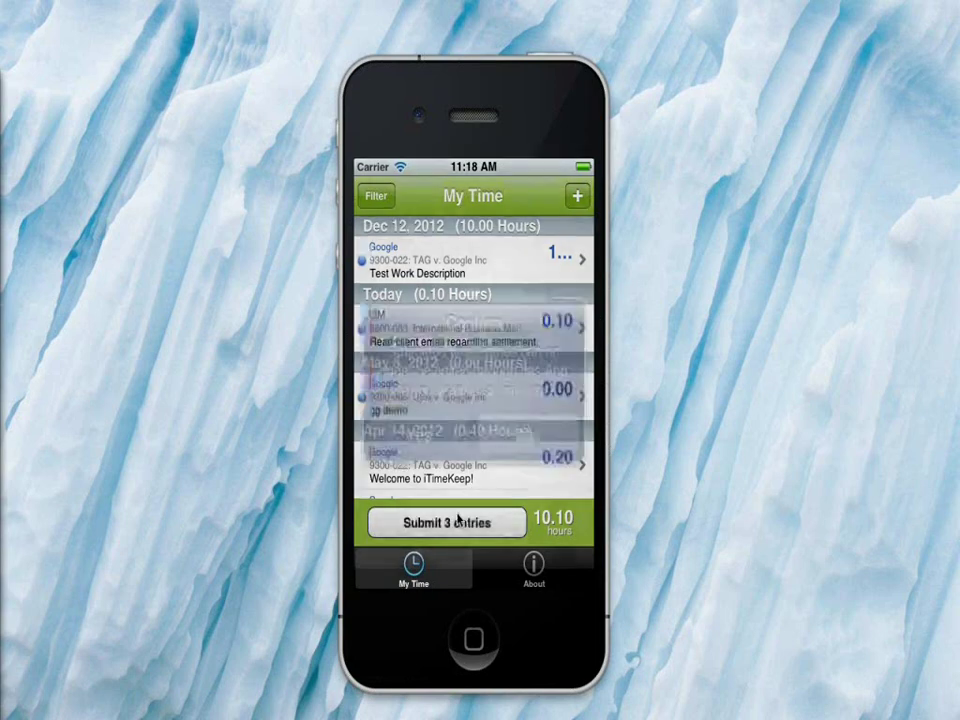
pyautogui.click(433, 433)
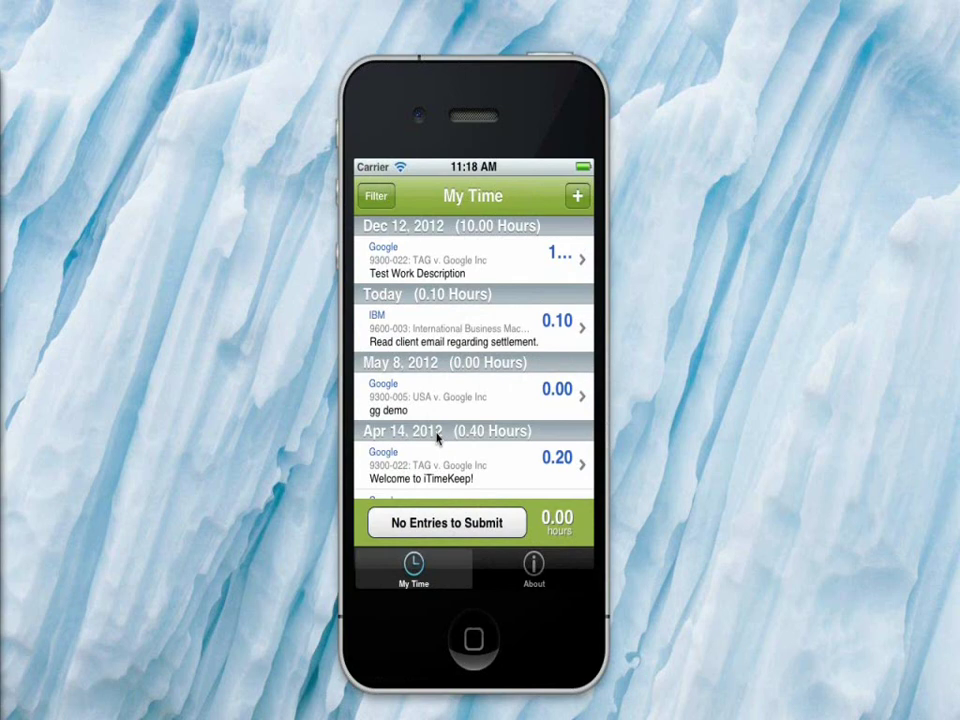
# Step: Start a new entry for recent matter 1002-001: Incorporation with 2.00 hours
pyautogui.click(576, 196)
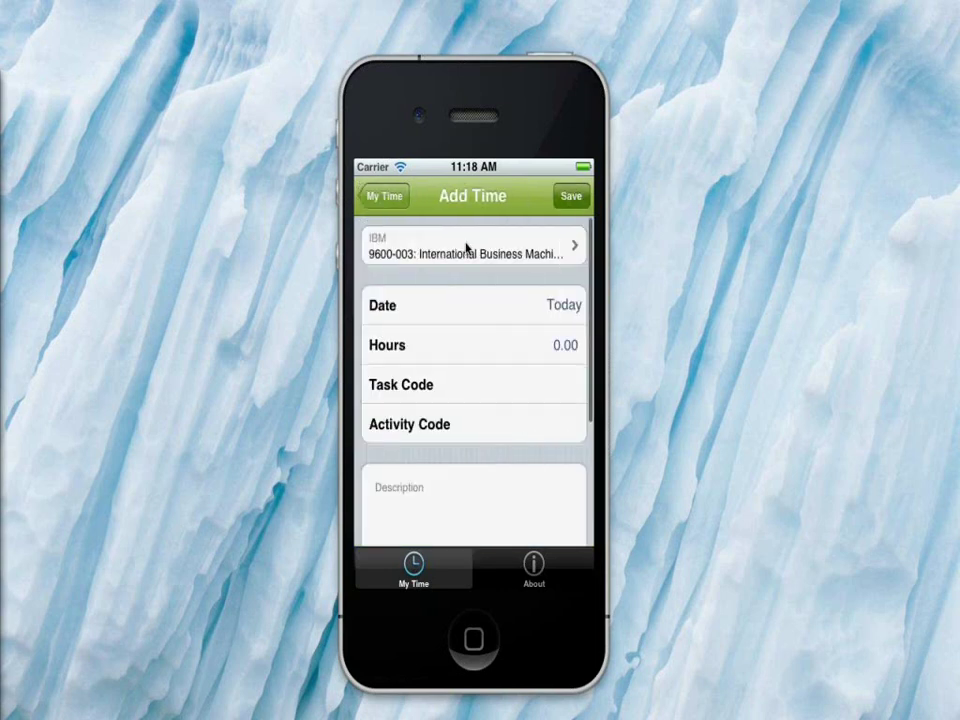
pyautogui.click(465, 249)
pyautogui.click(458, 368)
pyautogui.click(463, 347)
pyautogui.click(446, 424)
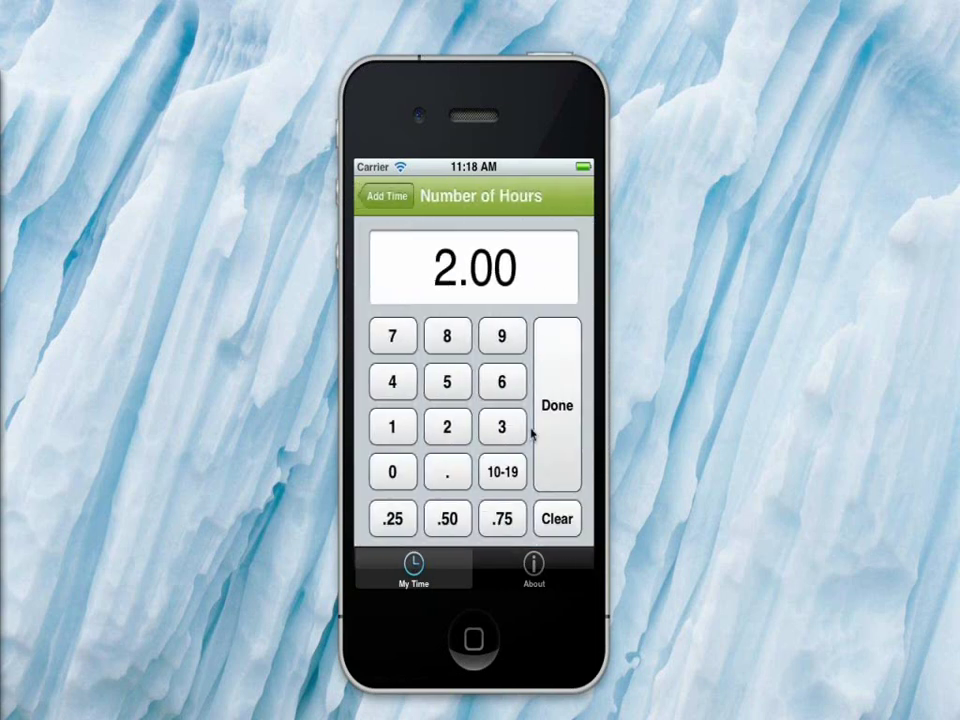
pyautogui.click(557, 444)
# Step: Set task code L150 Budgeting and activity code A106, and type a placeholder description
pyautogui.click(501, 392)
pyautogui.click(501, 392)
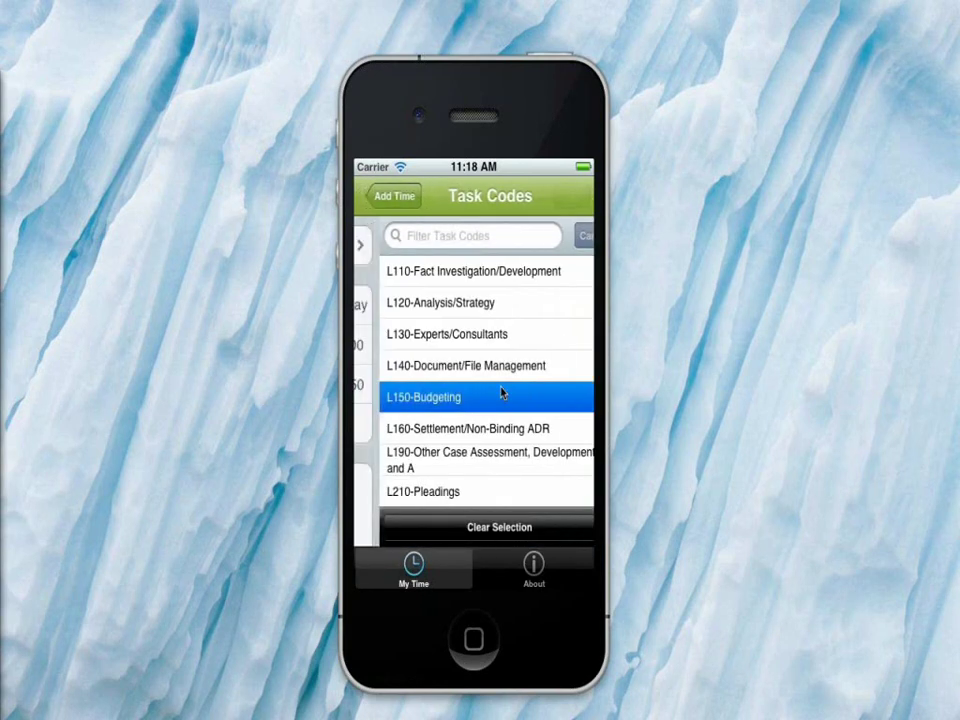
pyautogui.click(495, 426)
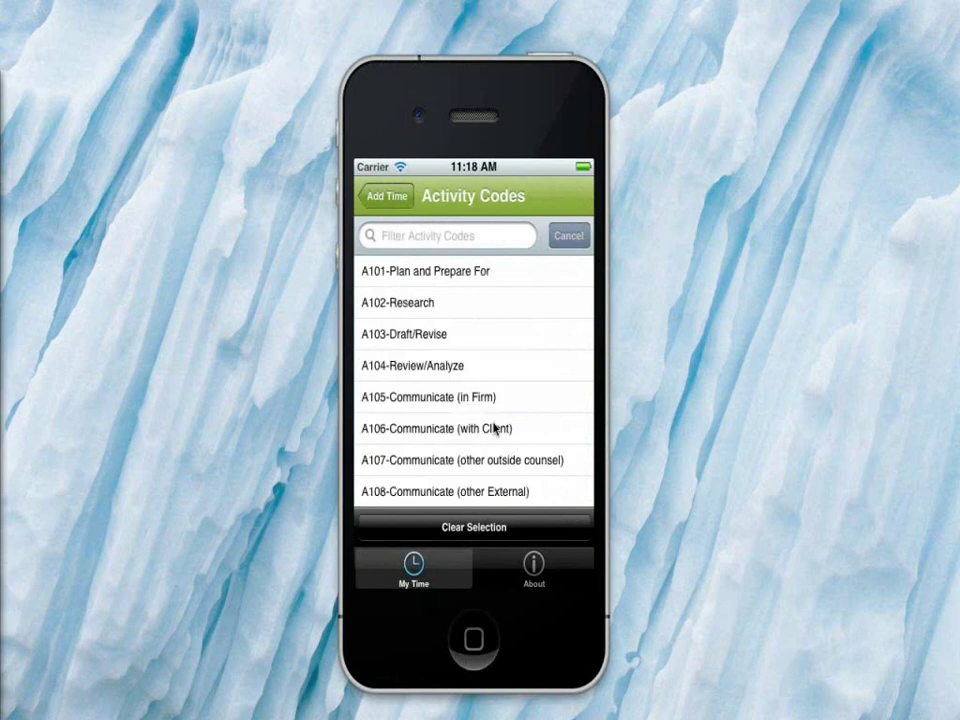
pyautogui.click(495, 428)
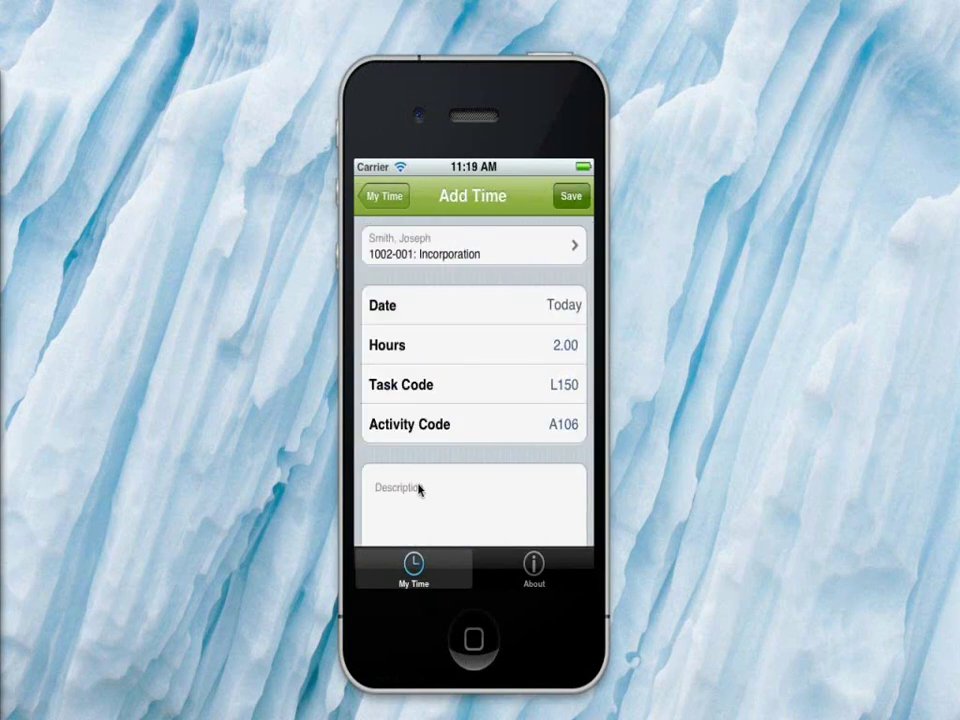
pyautogui.write('hajkhshdjhshfhdj')
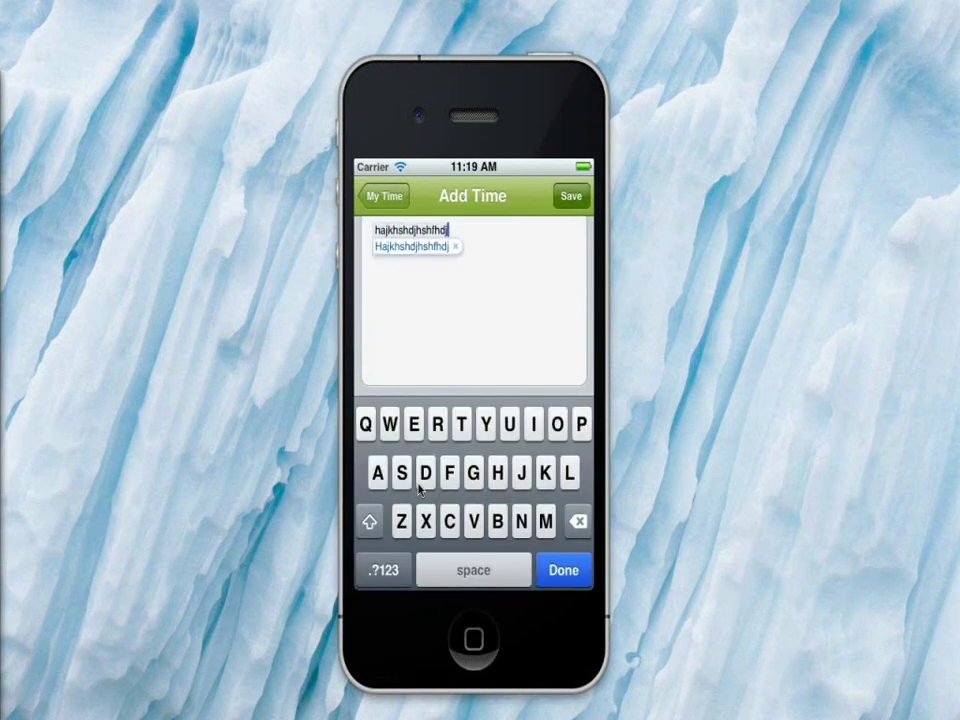
# Step: Save the 2.00-hour entry and submit it
pyautogui.click(576, 195)
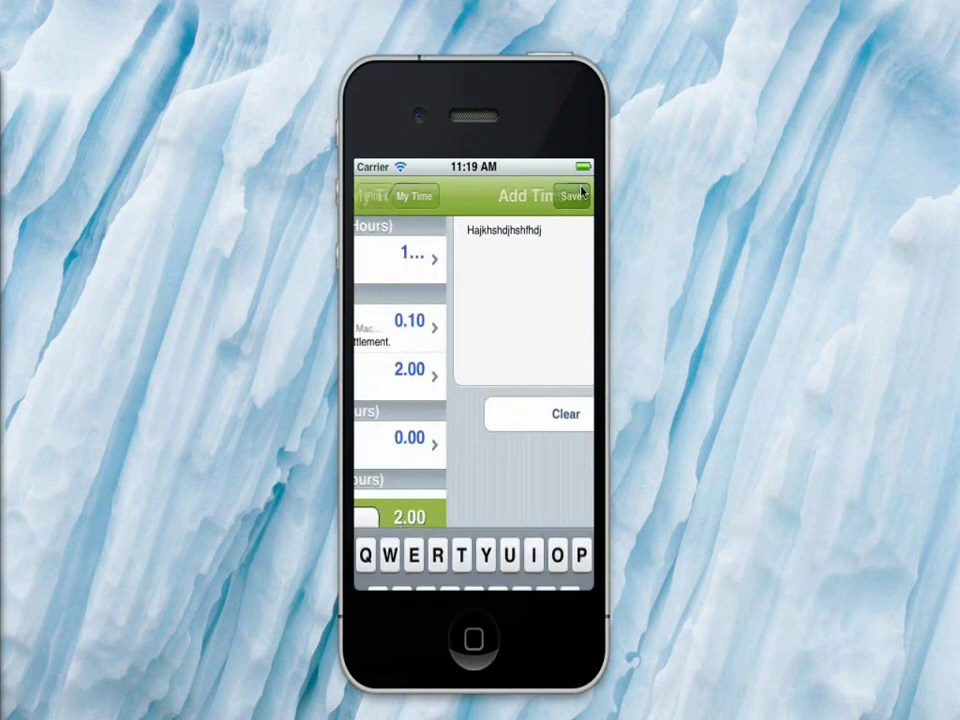
pyautogui.click(414, 525)
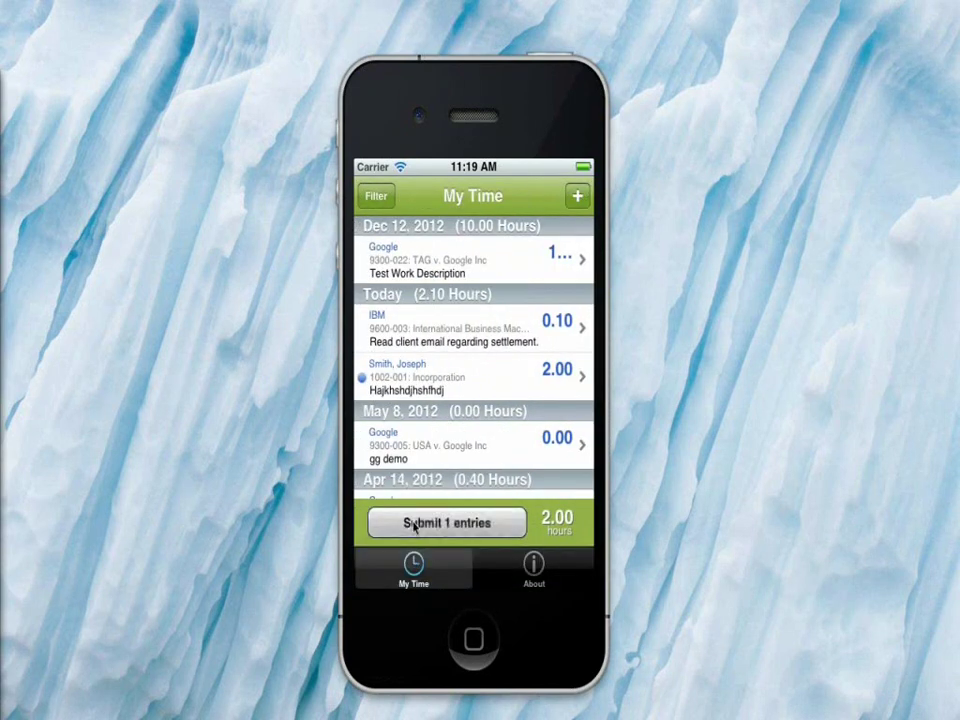
pyautogui.click(428, 440)
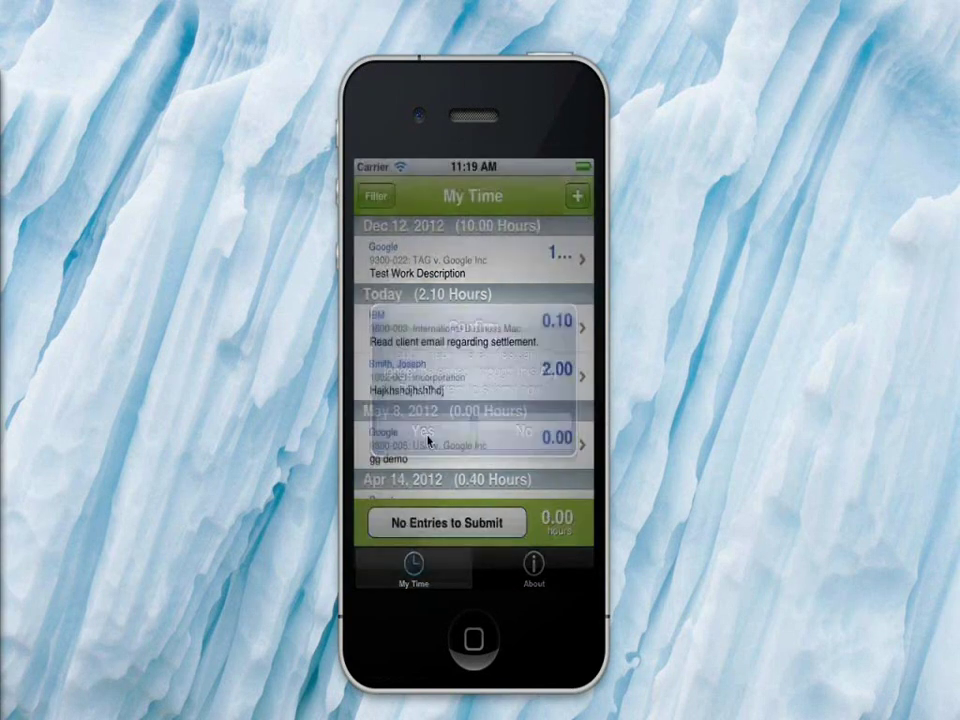
# Step: Start another time entry at its description, with the DM6.jpg screenshot placed beside the phone
pyautogui.click(578, 198)
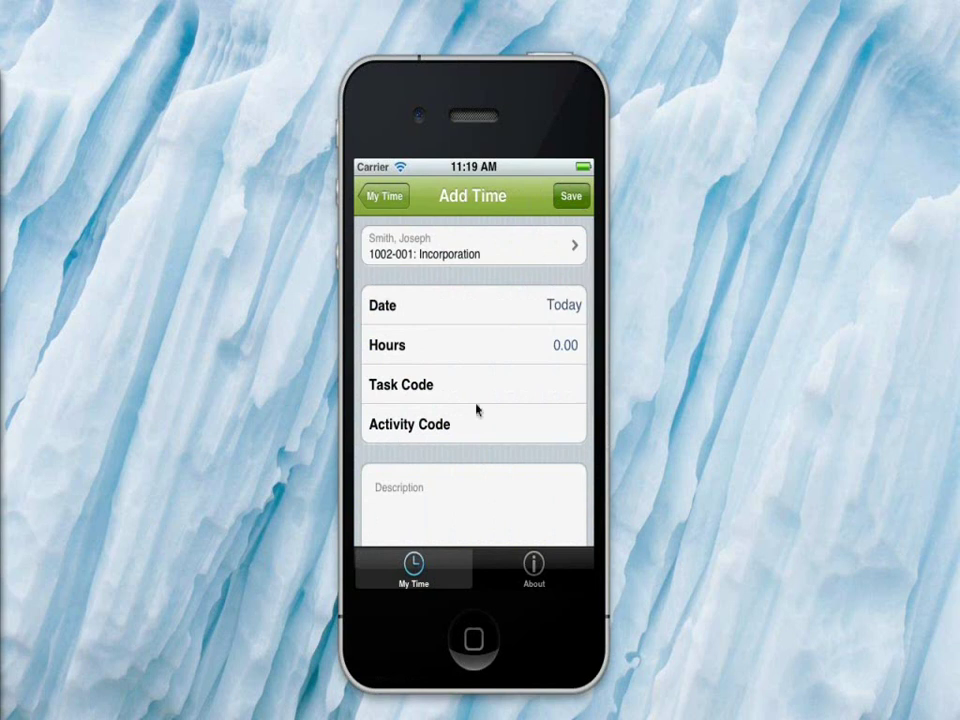
pyautogui.click(441, 506)
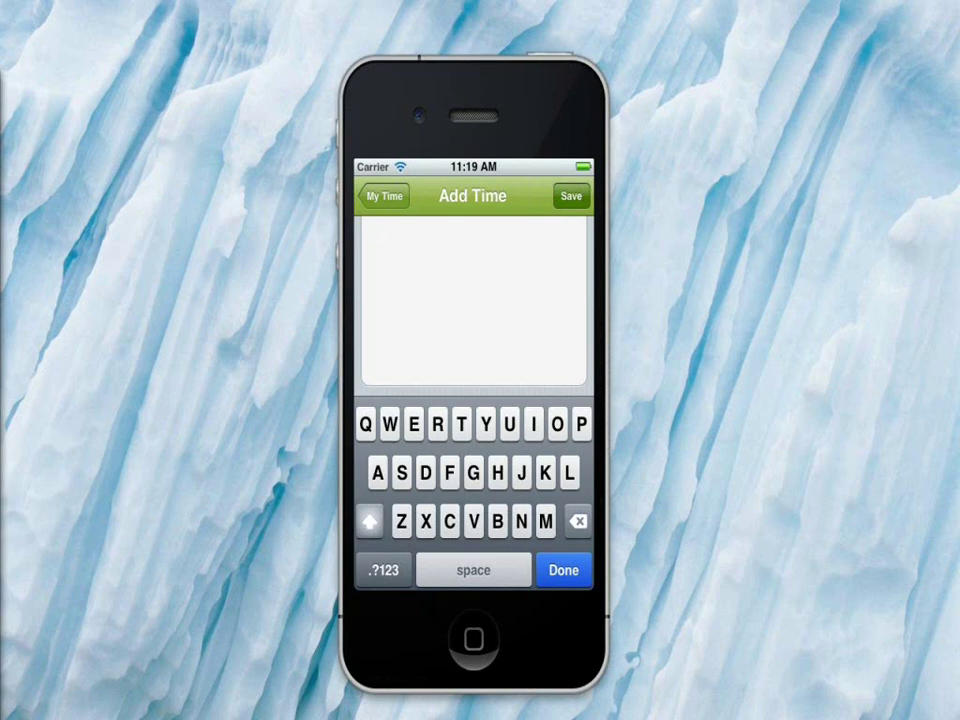
pyautogui.moveTo(10, 50); pyautogui.dragTo(259, 84)
pyautogui.moveTo(416, 81); pyautogui.dragTo(431, 55)
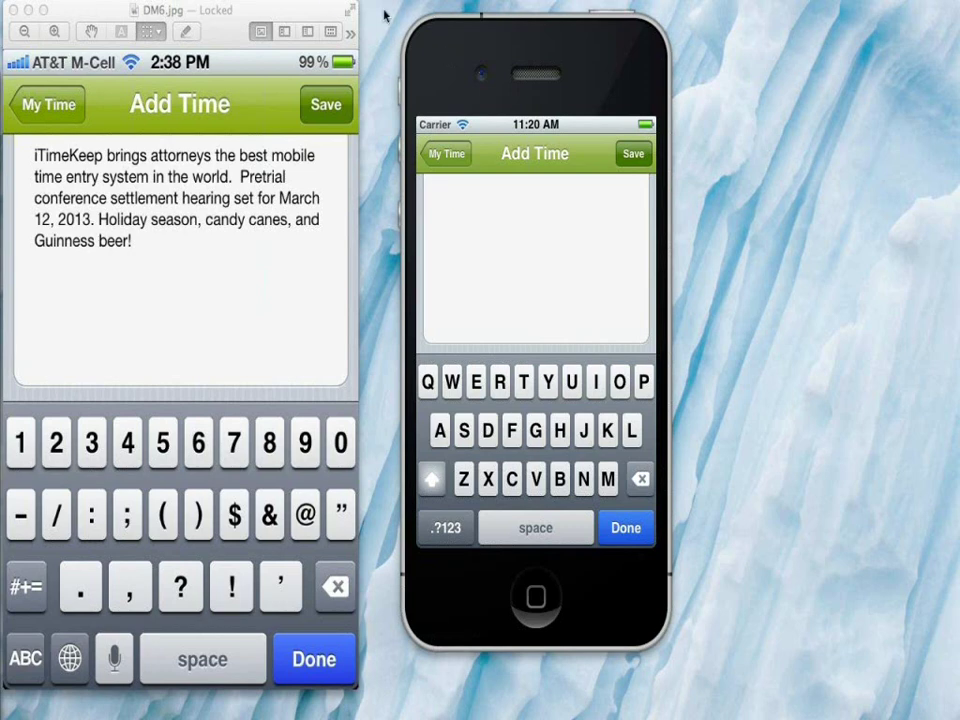
# Step: Put away the DM6.jpg screenshot and move the phone simulator back toward the centre
pyautogui.click(99, 14)
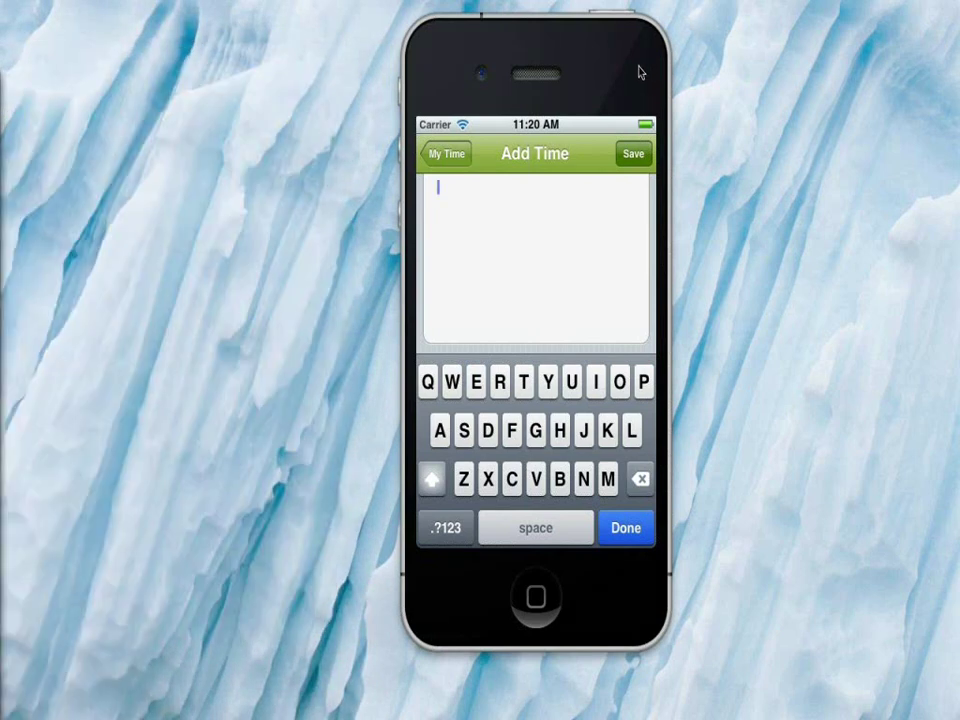
pyautogui.moveTo(641, 72); pyautogui.dragTo(432, 80)
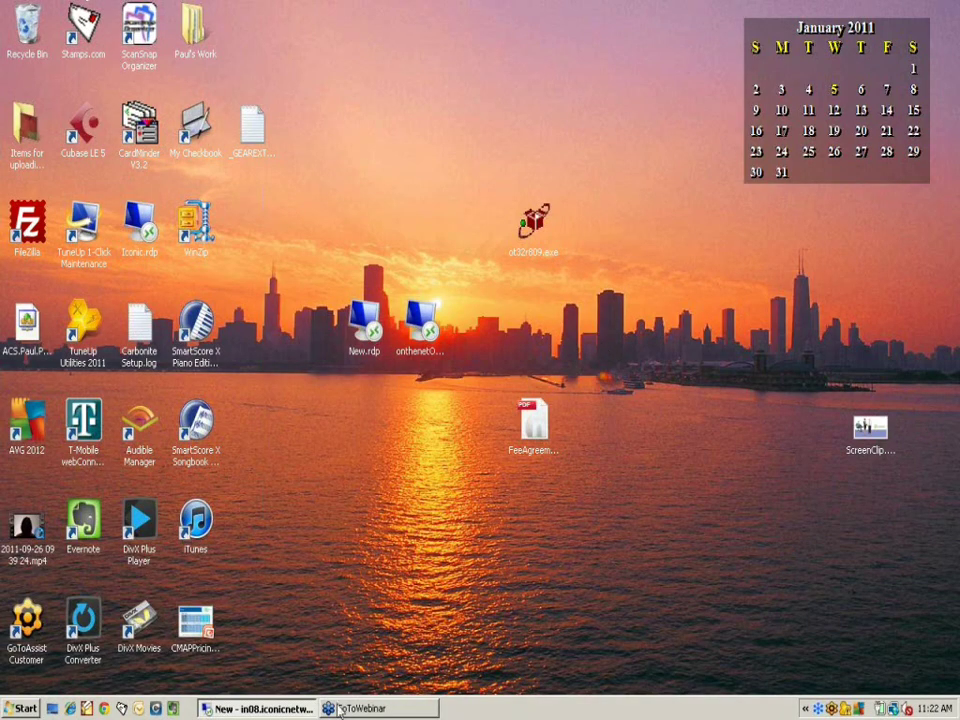
# Step: Restore the remote desktop session window from the taskbar
pyautogui.click(287, 708)
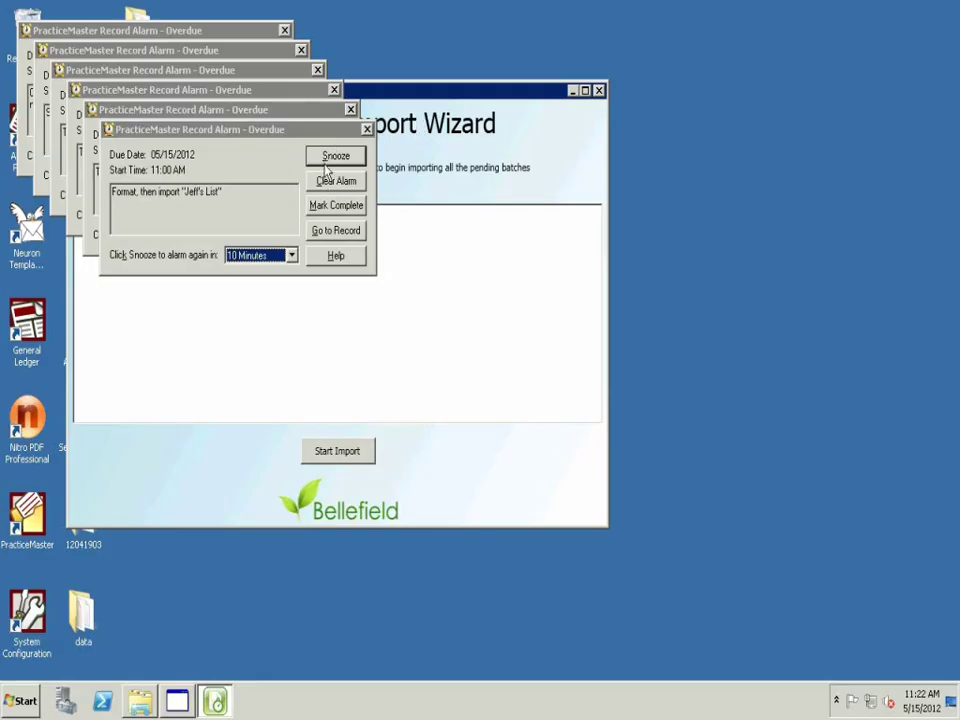
# Step: Open the records behind the six overdue PracticeMaster alarms, ending with Origination Receipts
pyautogui.click(342, 232)
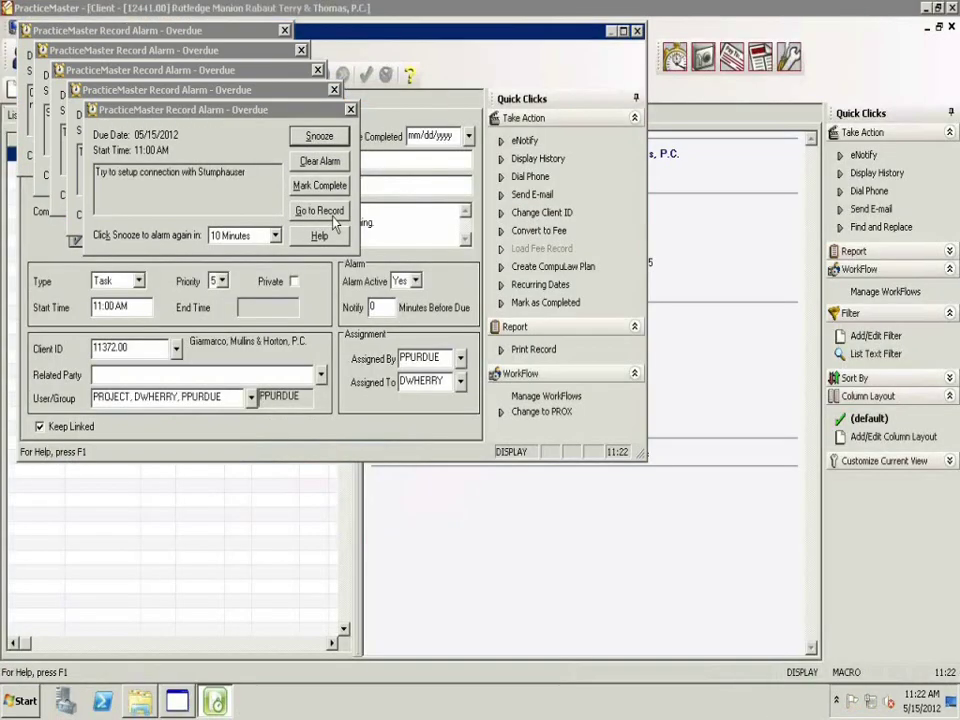
pyautogui.click(336, 222)
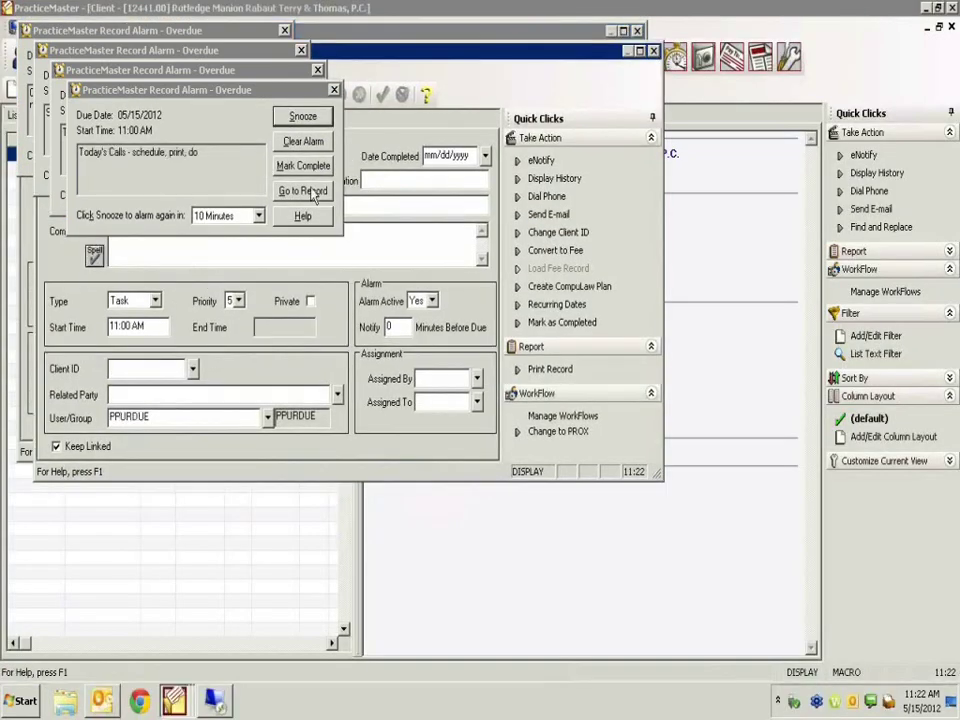
pyautogui.click(315, 193)
pyautogui.click(298, 171)
pyautogui.click(268, 155)
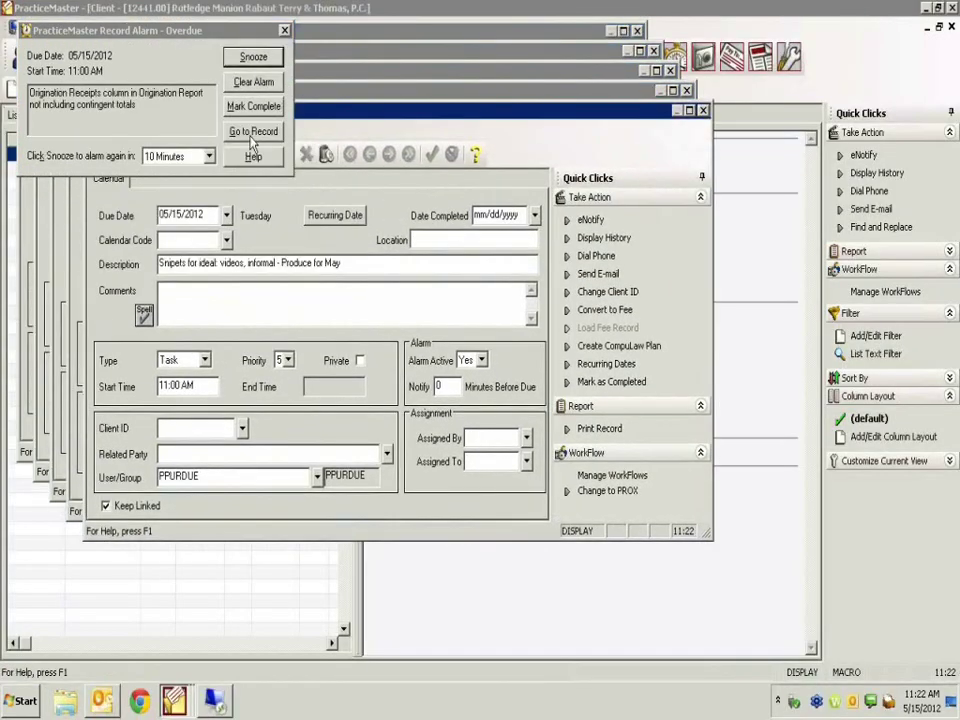
pyautogui.click(253, 134)
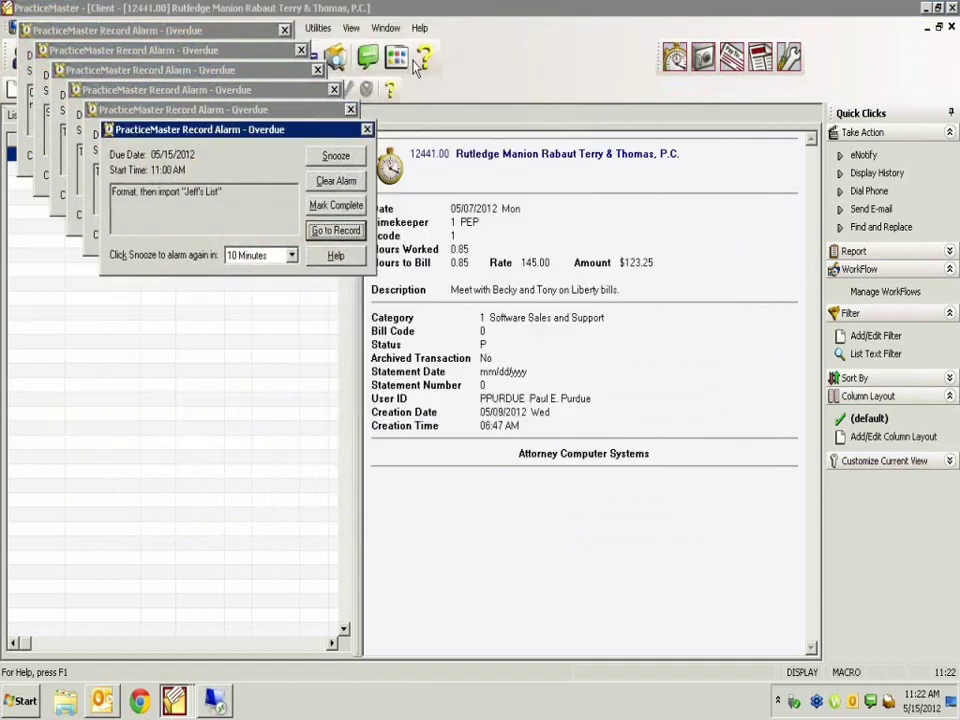
# Step: Snooze all six overdue reminders, finishing with the Origination Receipts one
pyautogui.click(320, 137)
pyautogui.click(320, 138)
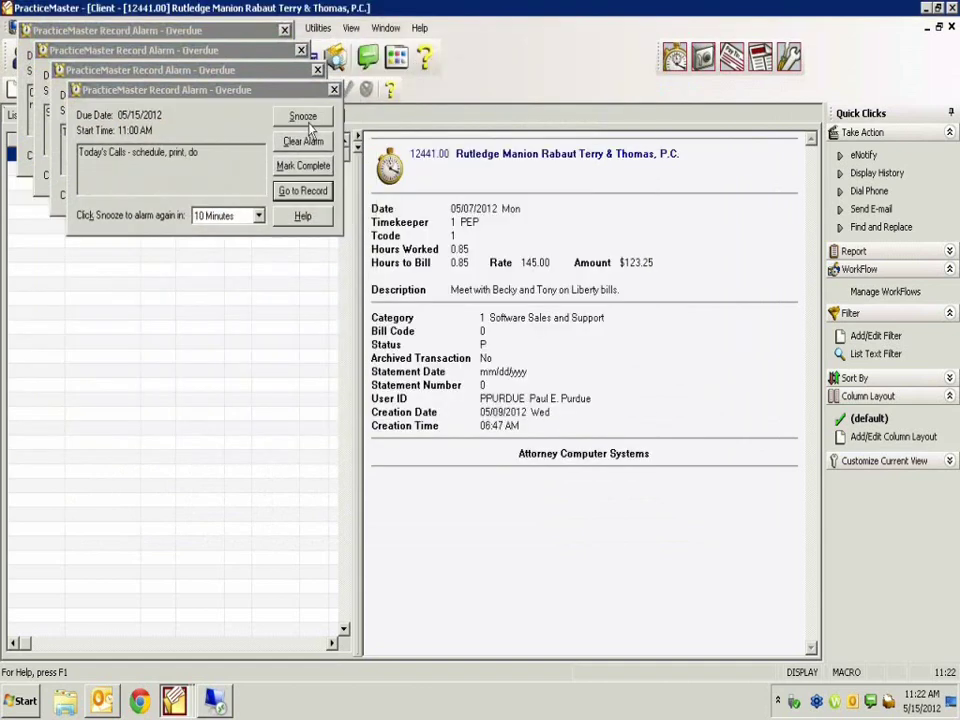
pyautogui.click(304, 118)
pyautogui.click(286, 99)
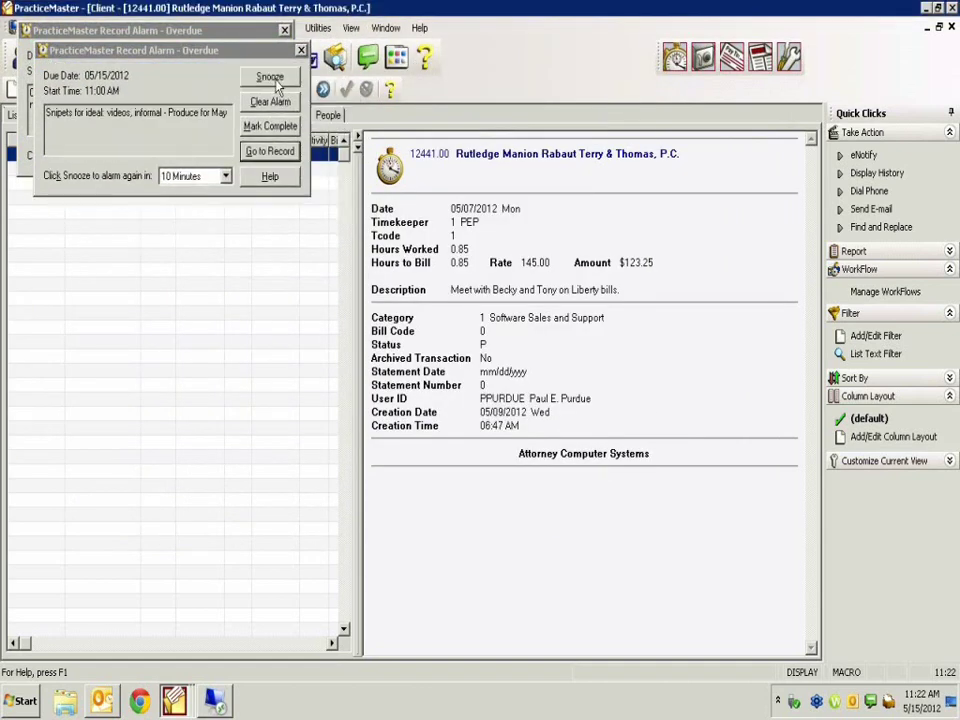
pyautogui.click(269, 78)
pyautogui.click(252, 58)
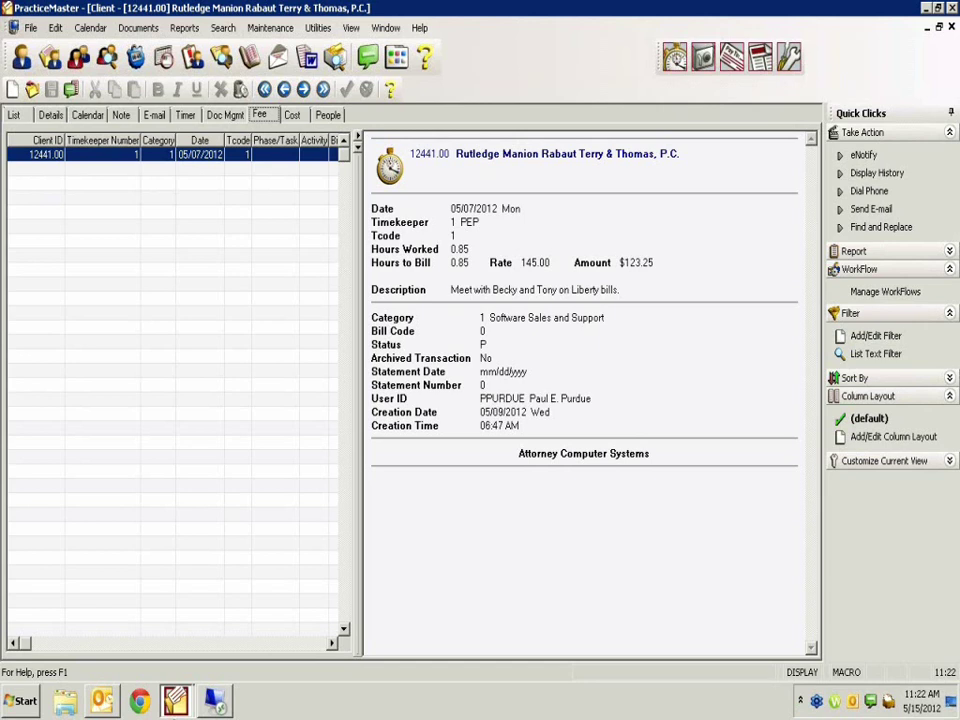
pyautogui.moveTo(220, 705)
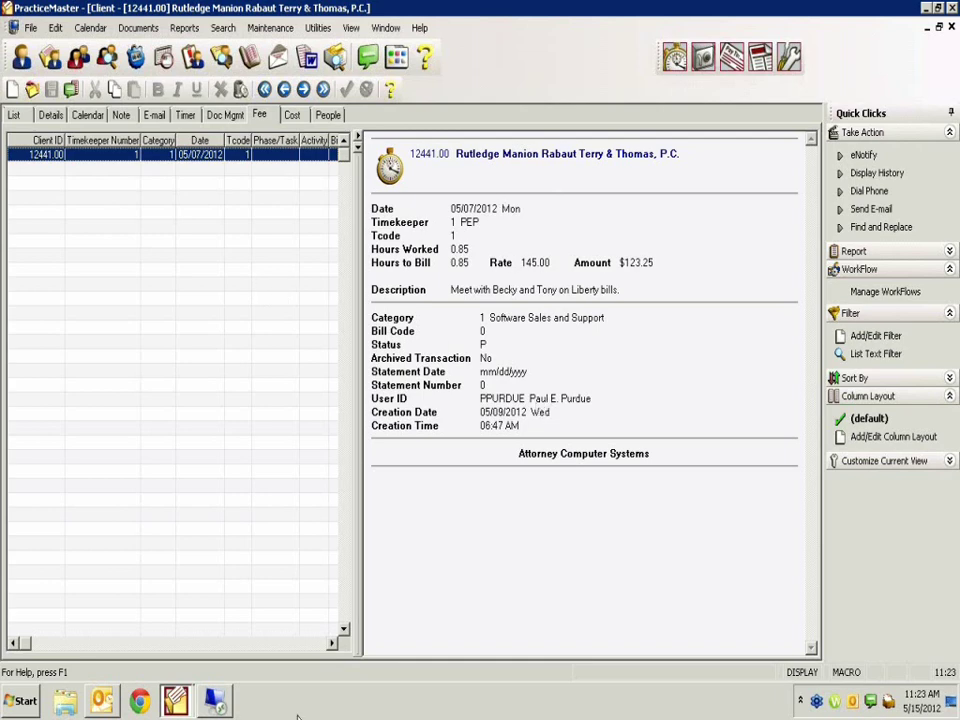
# Step: Switch to the remote server and import the one pending iTimeKeep batch into Tabs3
pyautogui.click(215, 700)
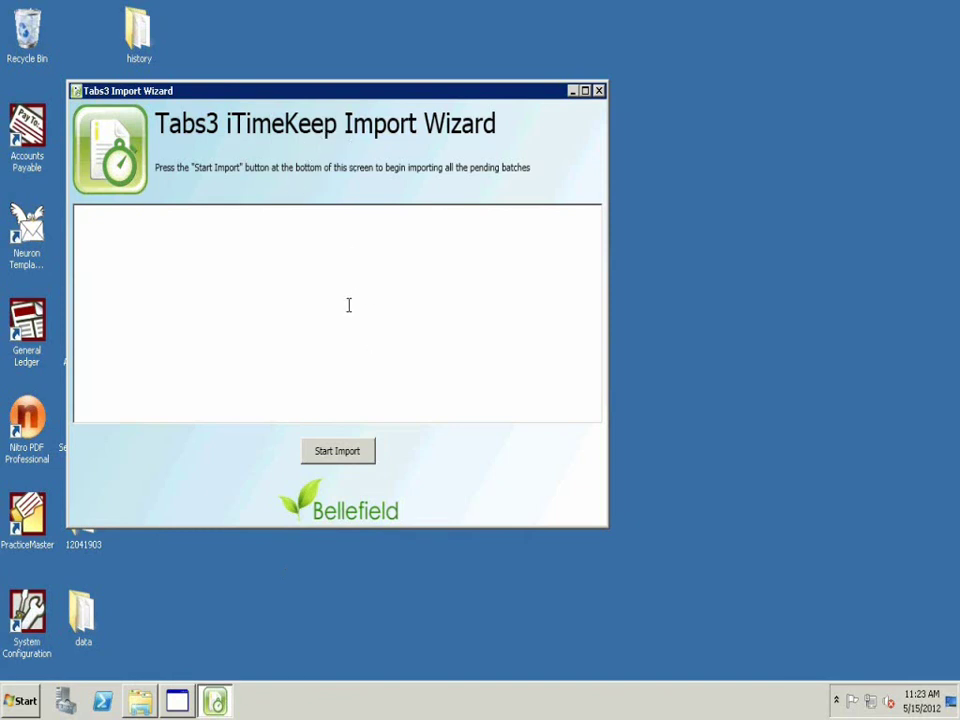
pyautogui.click(324, 455)
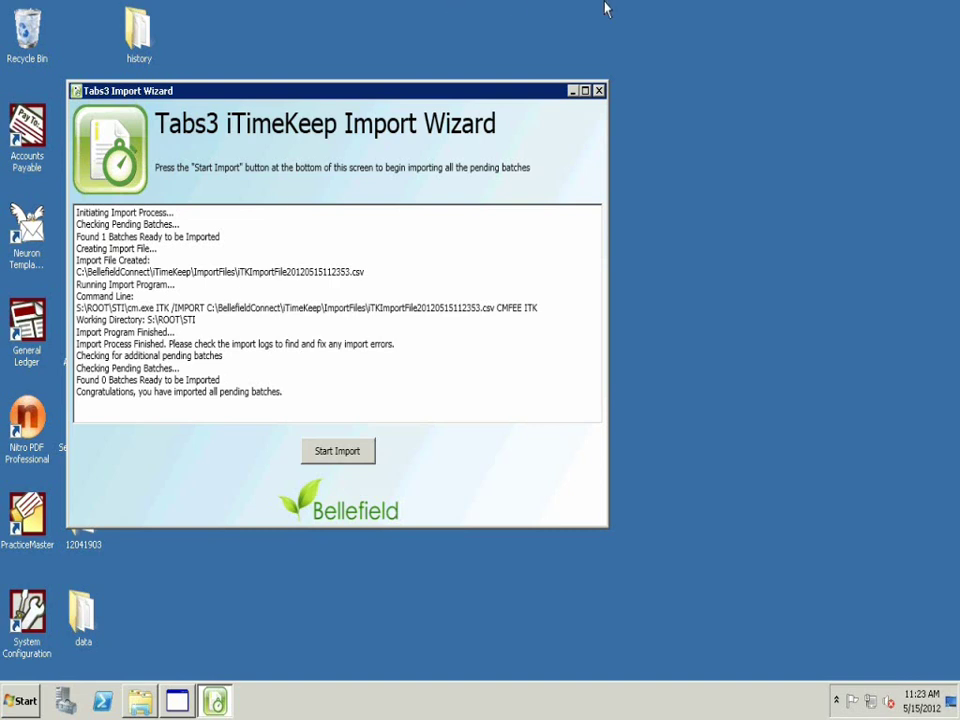
pyautogui.moveTo(775, 5)
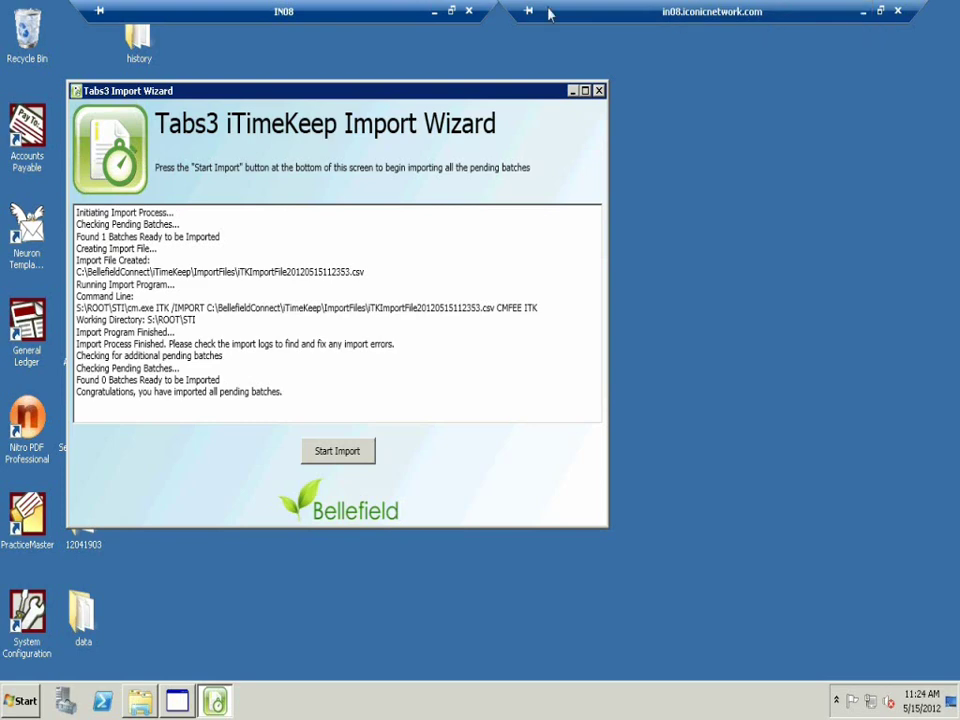
pyautogui.click(434, 11)
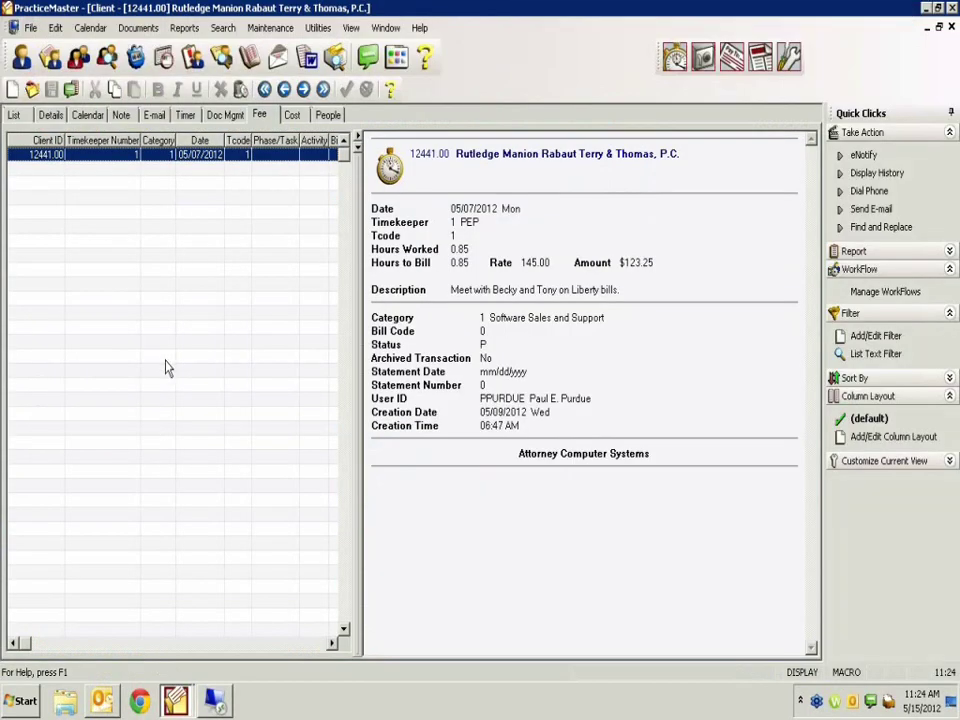
pyautogui.doubleClick(198, 177)
pyautogui.tripleClick(95, 283)
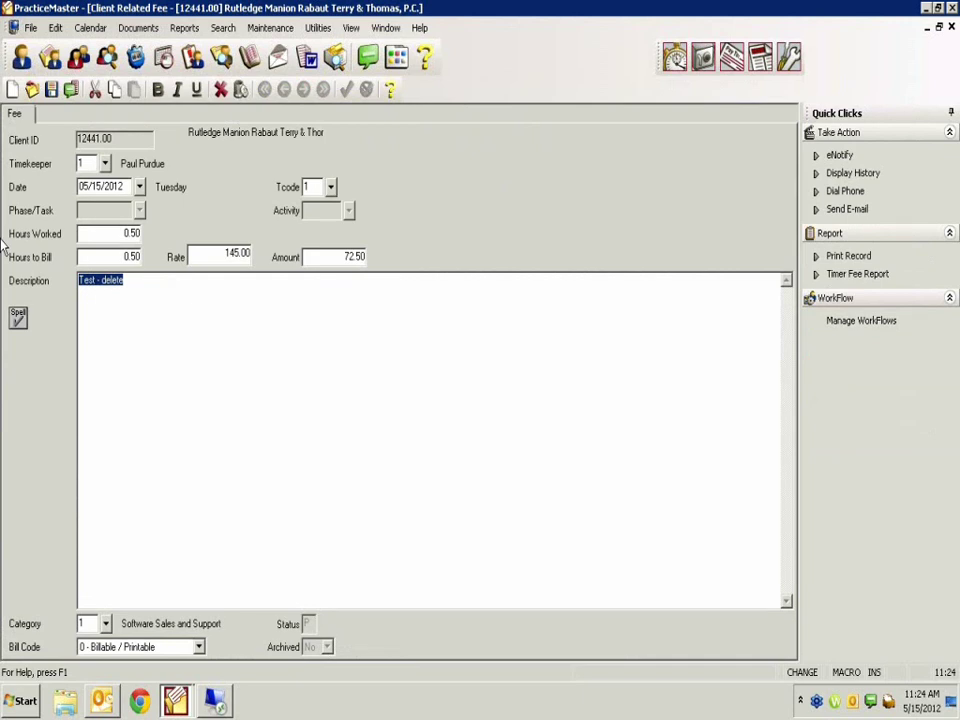
pyautogui.click(240, 90)
pyautogui.click(460, 388)
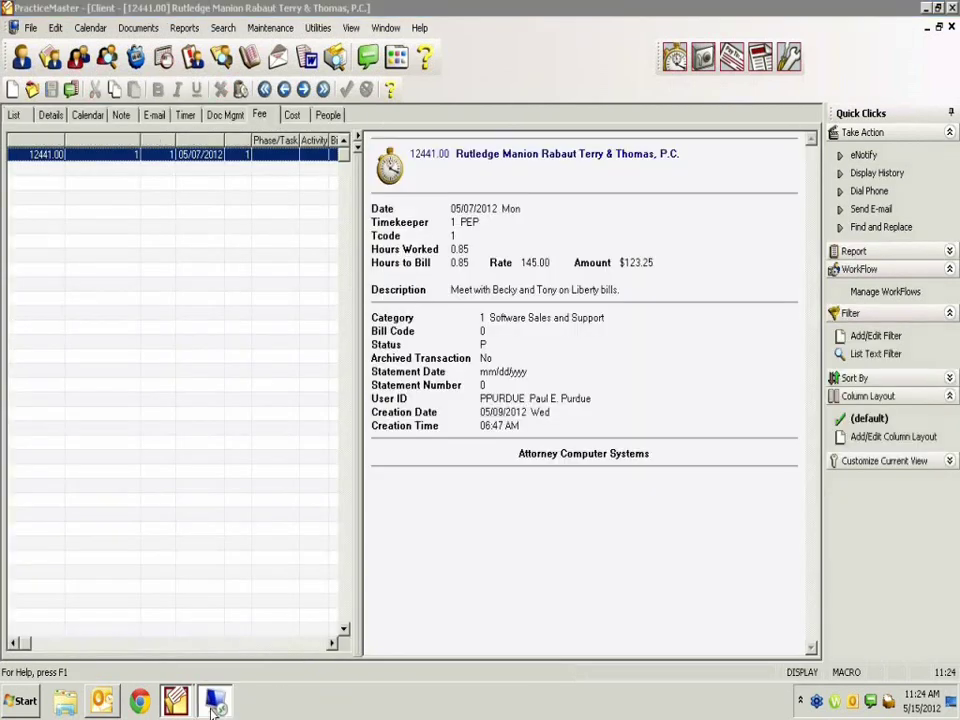
# Step: Rerun the import in the remote iTimeKeep Import Wizard, which finds 0 batches to import
pyautogui.click(213, 703)
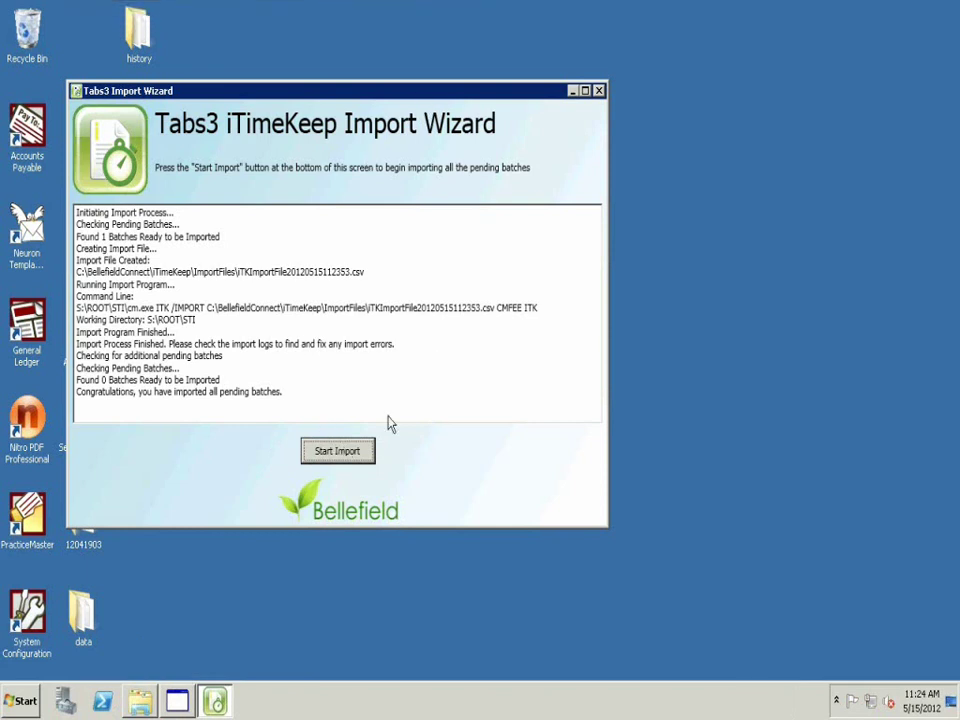
pyautogui.click(322, 454)
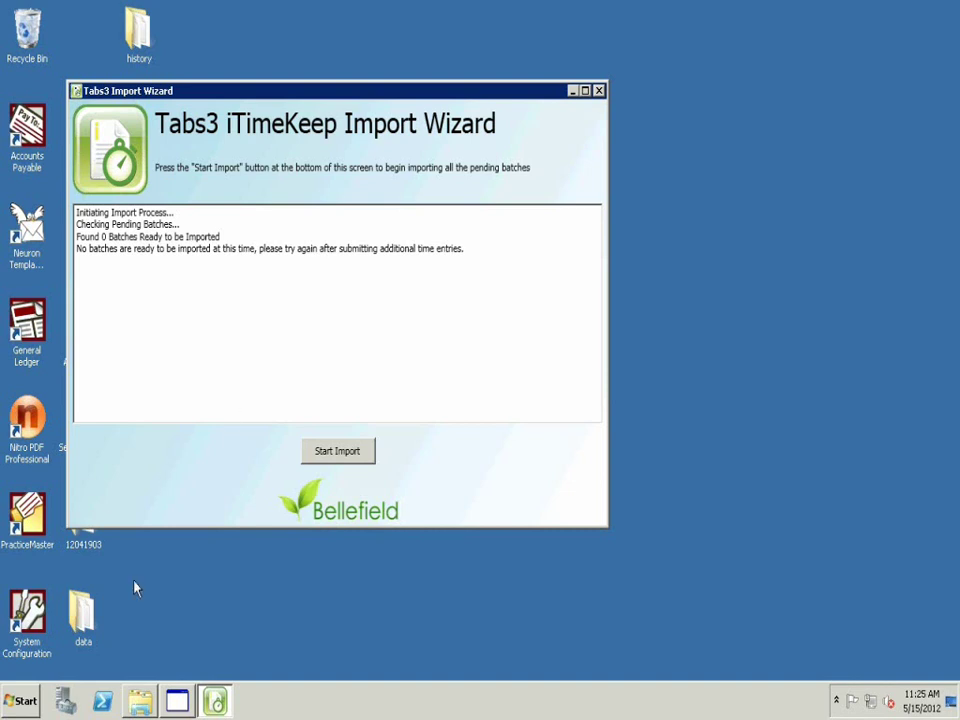
pyautogui.moveTo(142, 706)
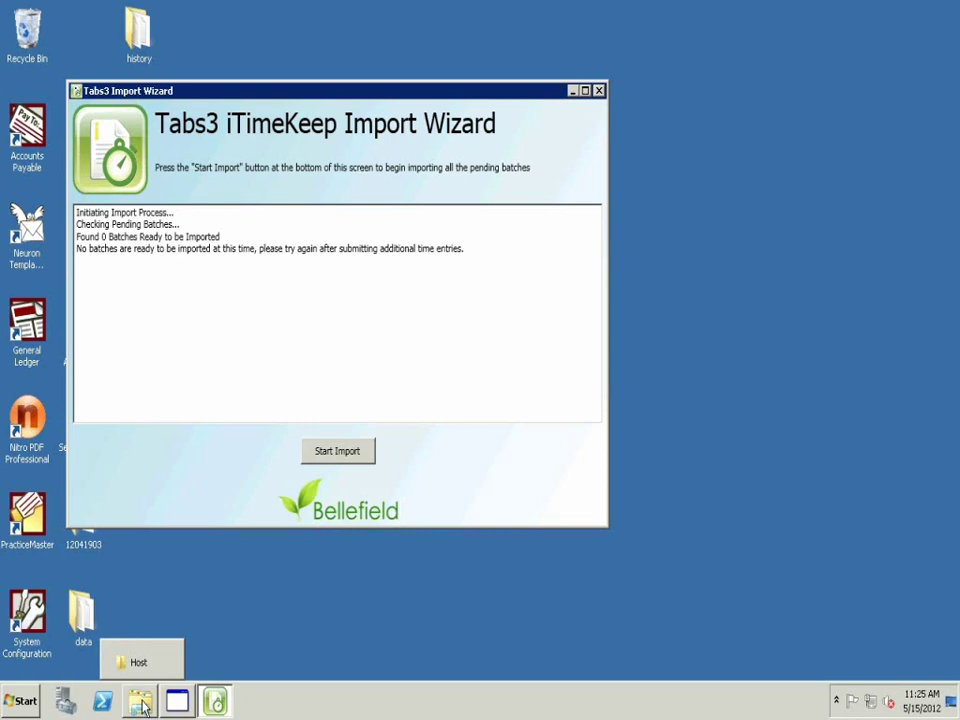
# Step: Bring up the iTimeKeep Host folder and Tabs3WcfBridgeConsole32 console, then return to the Import Wizard
pyautogui.click(142, 706)
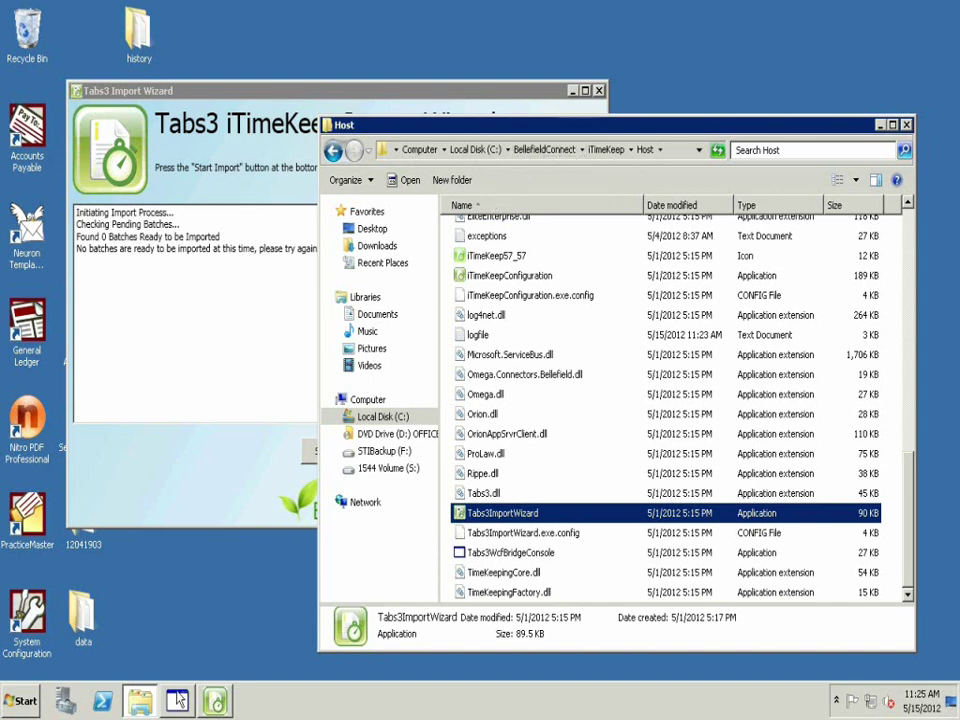
pyautogui.click(178, 700)
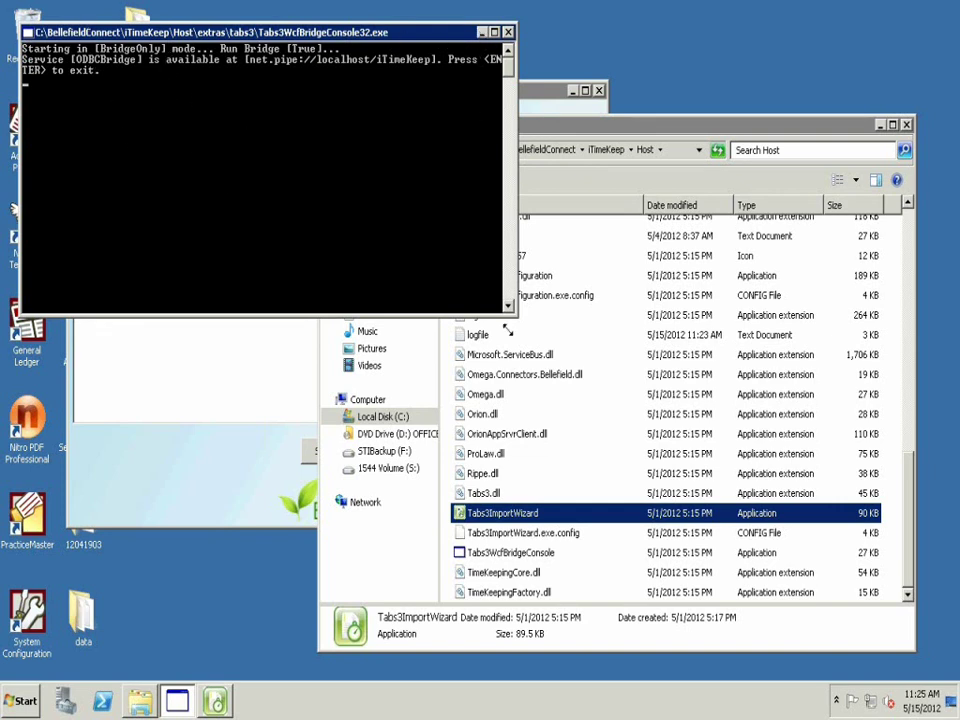
pyautogui.click(620, 136)
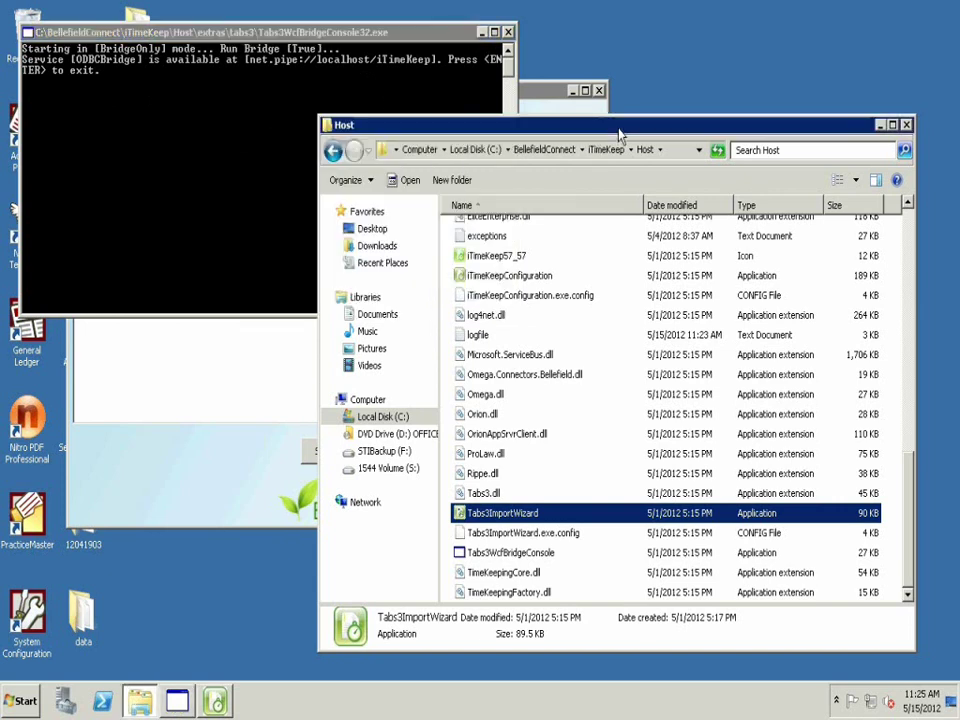
pyautogui.click(208, 463)
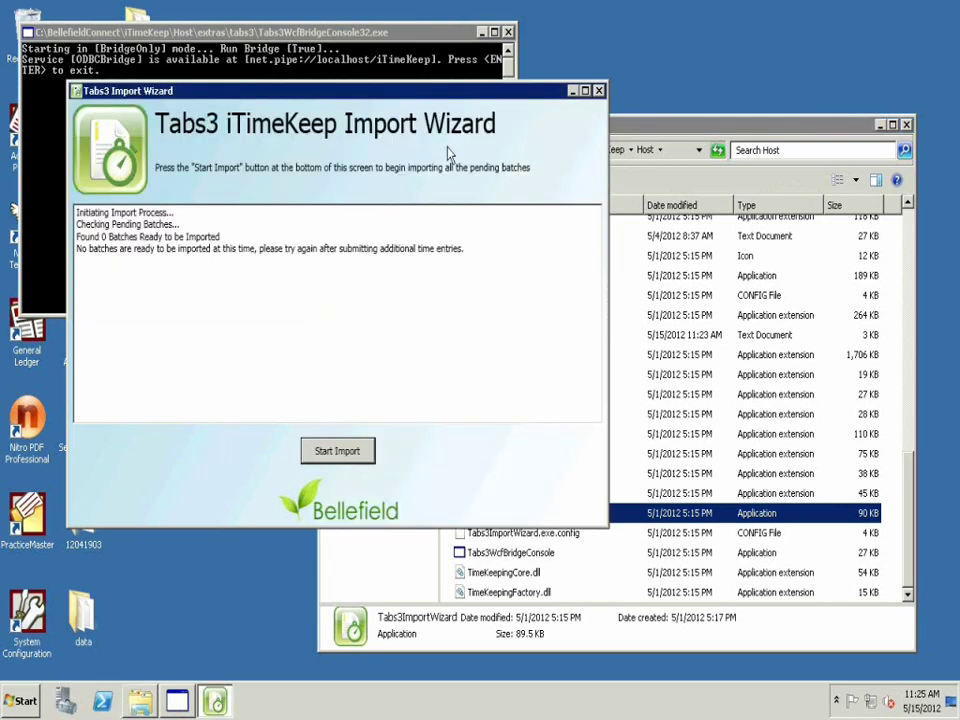
# Step: Launch iTimeKeepConfiguration from the Host folder and allow it, showing connection IN08 as Connected
pyautogui.click(718, 130)
pyautogui.scroll(4, 507, 452)
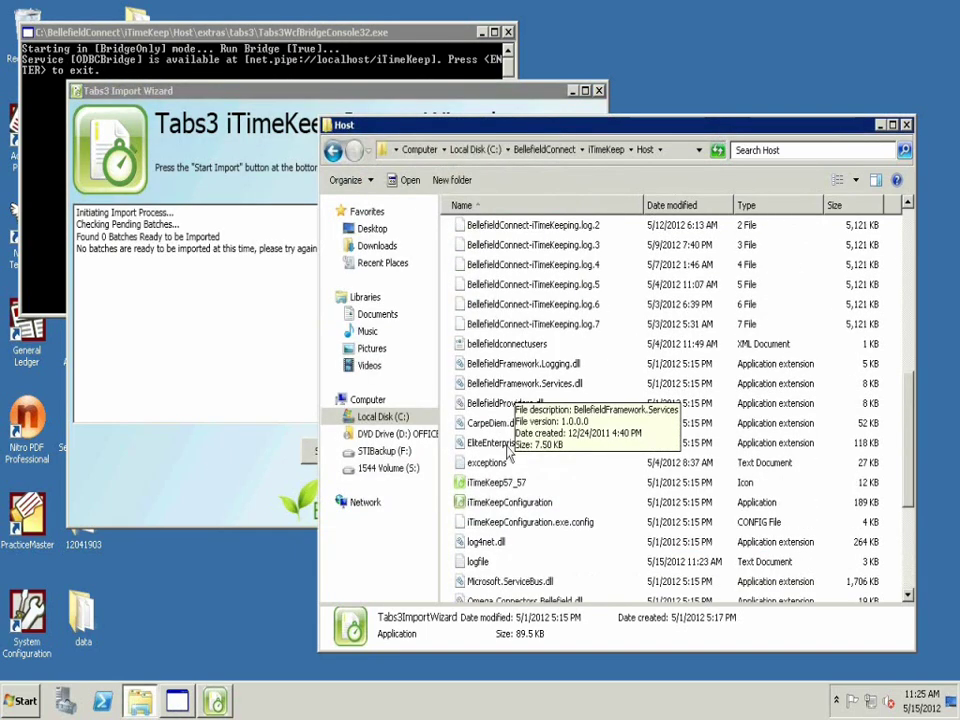
pyautogui.doubleClick(509, 502)
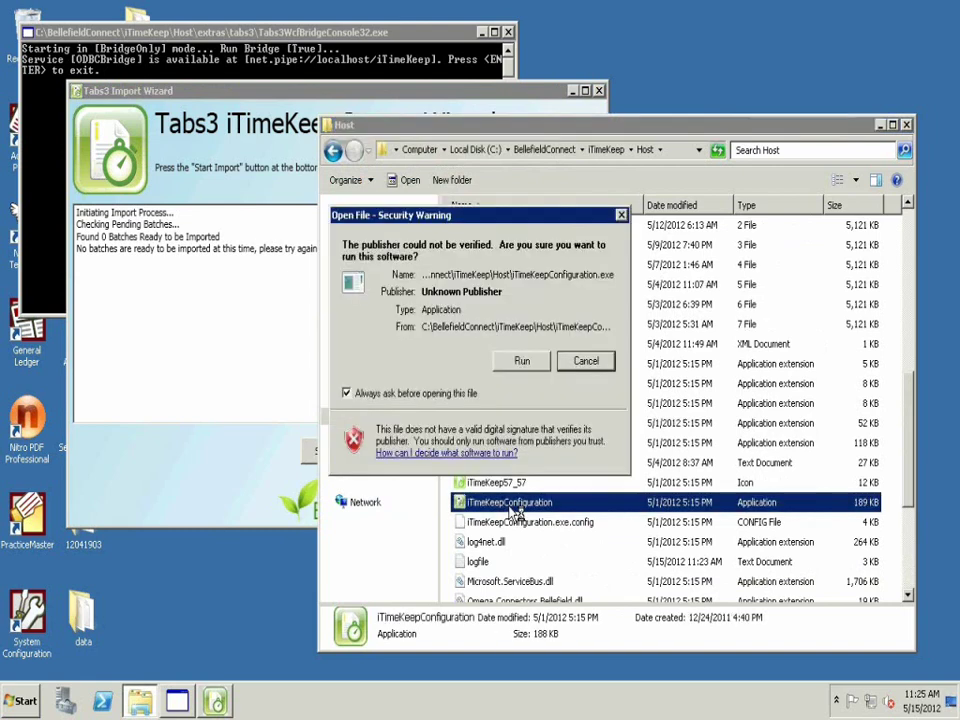
pyautogui.click(530, 362)
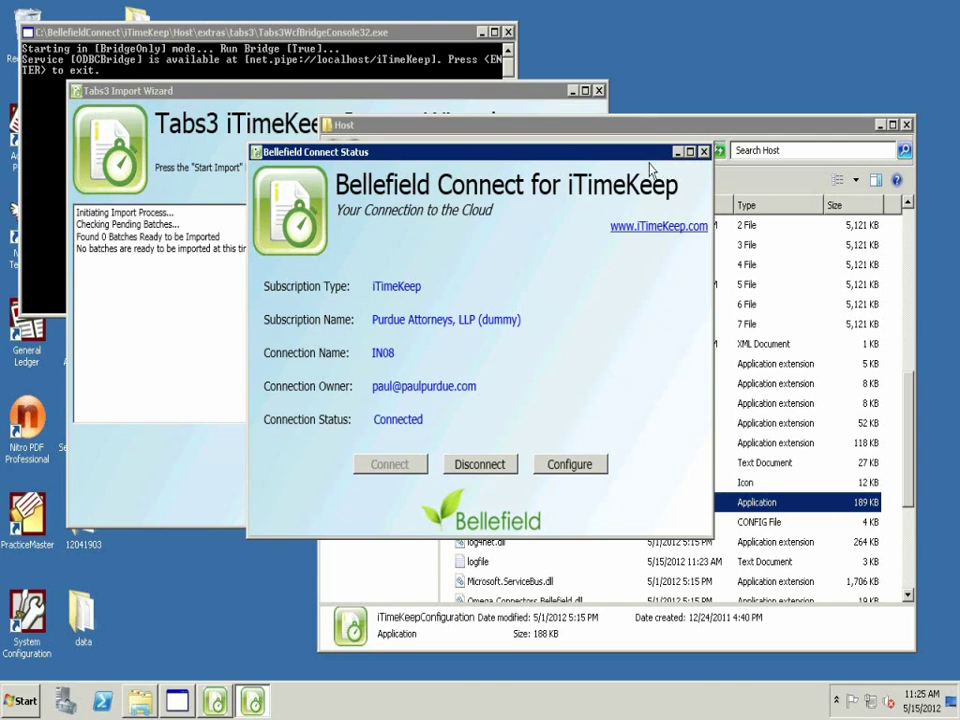
# Step: Minimize the Bellefield Connect status window to get back to the Host folder listing
pyautogui.click(678, 154)
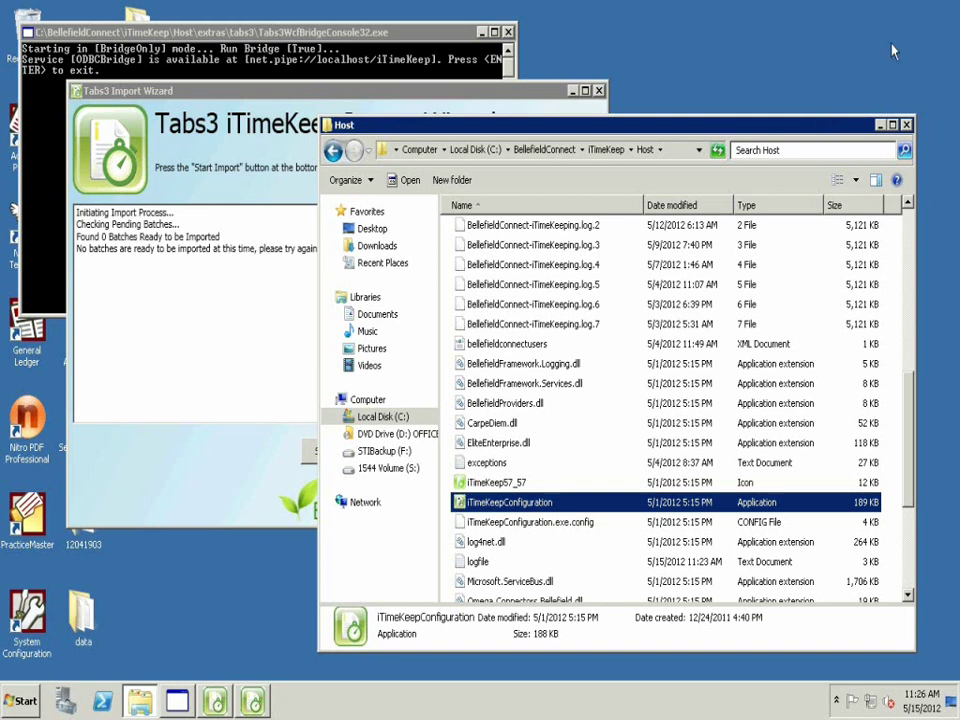
# Step: Minimize the Host Explorer window to reveal the Import Wizard's no-batches report
pyautogui.click(880, 126)
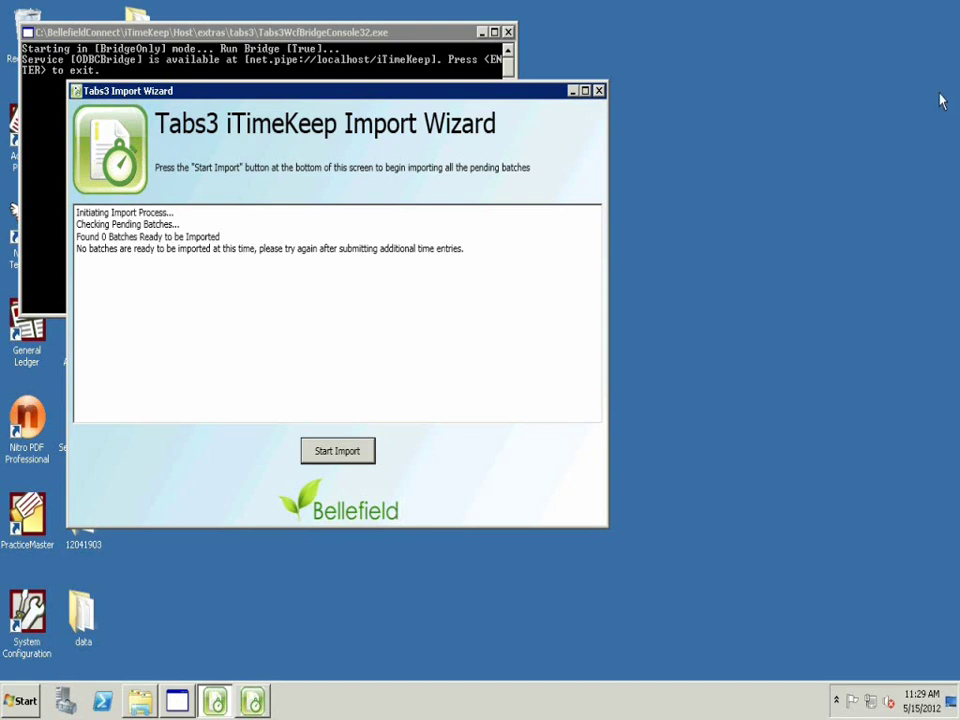
# Step: Minimize the in08.iconicnetwork.com remote desktop session to return to the iPhone simulator
pyautogui.moveTo(765, 22)
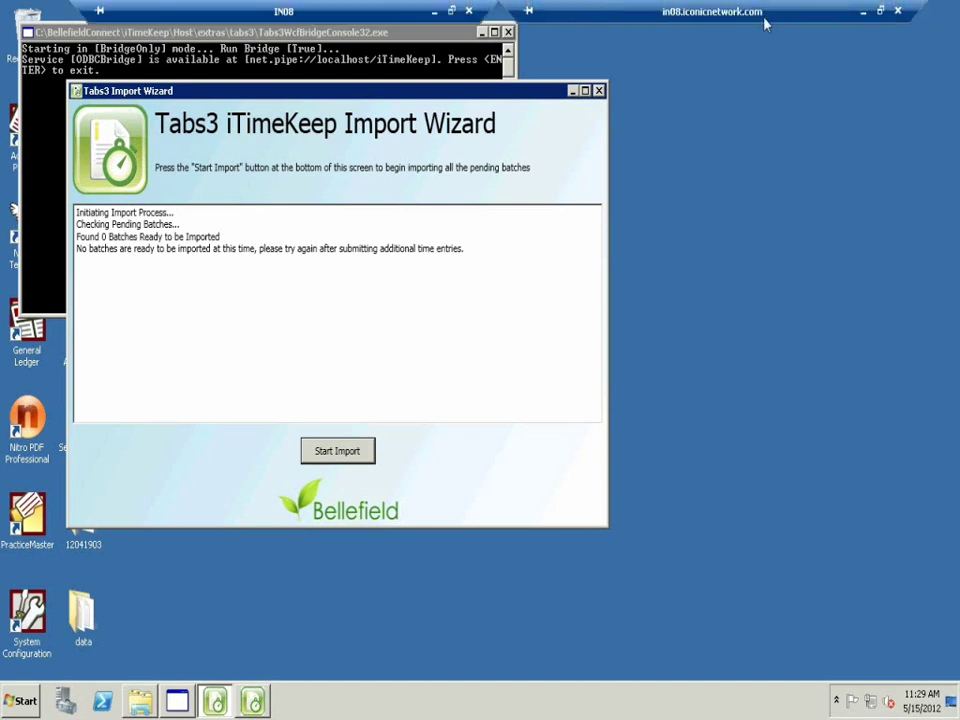
pyautogui.click(863, 12)
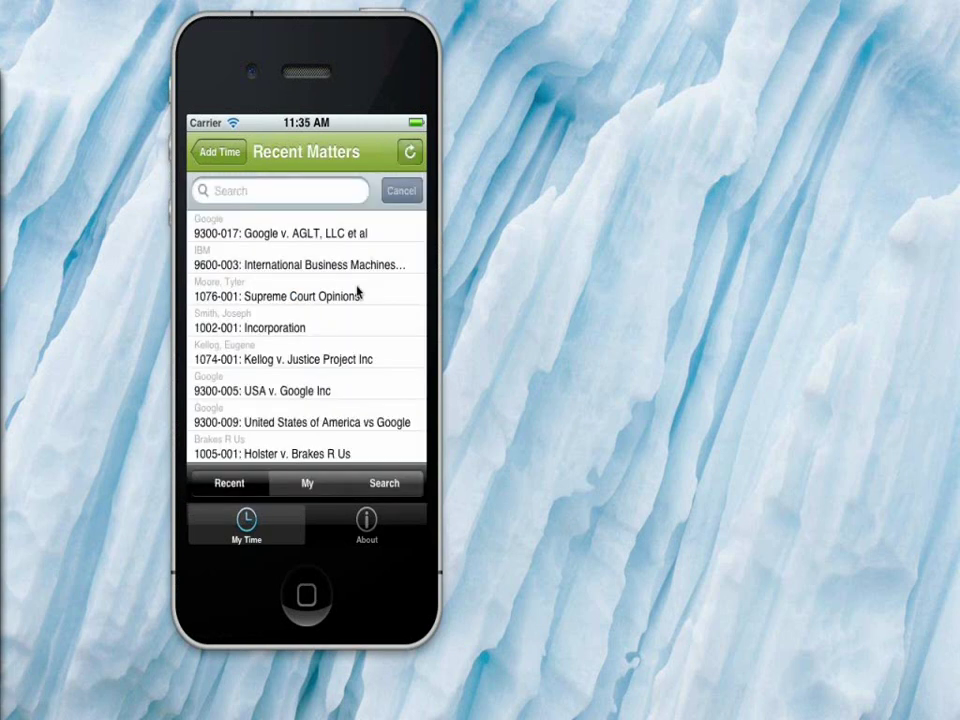
# Step: Search all matters for 'kel' and pick 1074-001: Kellog v. Justice Project Inc for the entry
pyautogui.click(380, 484)
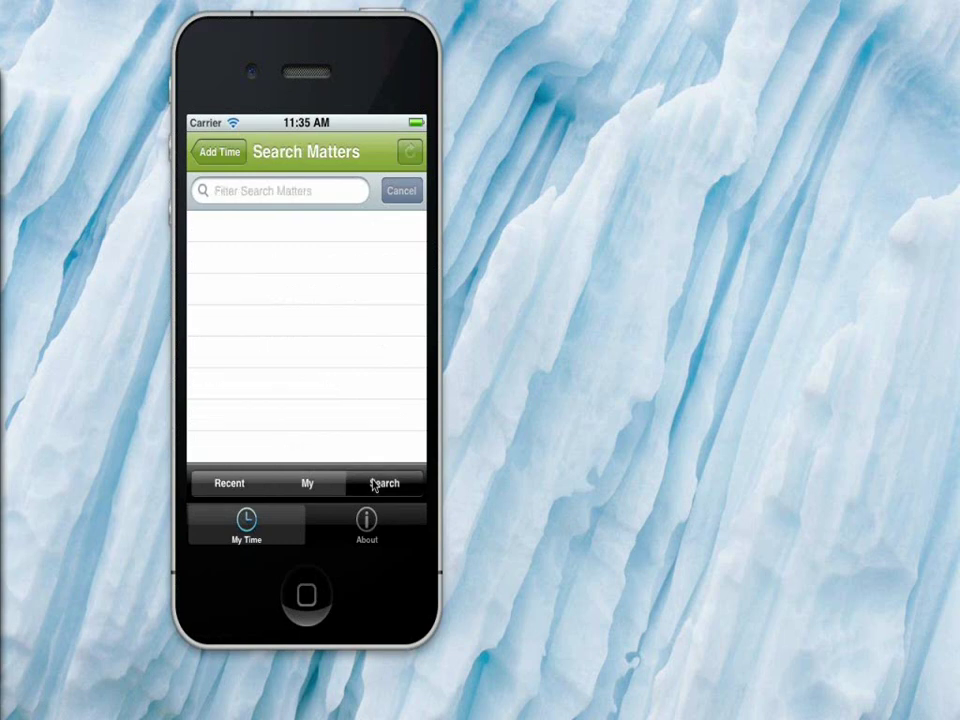
pyautogui.click(269, 191)
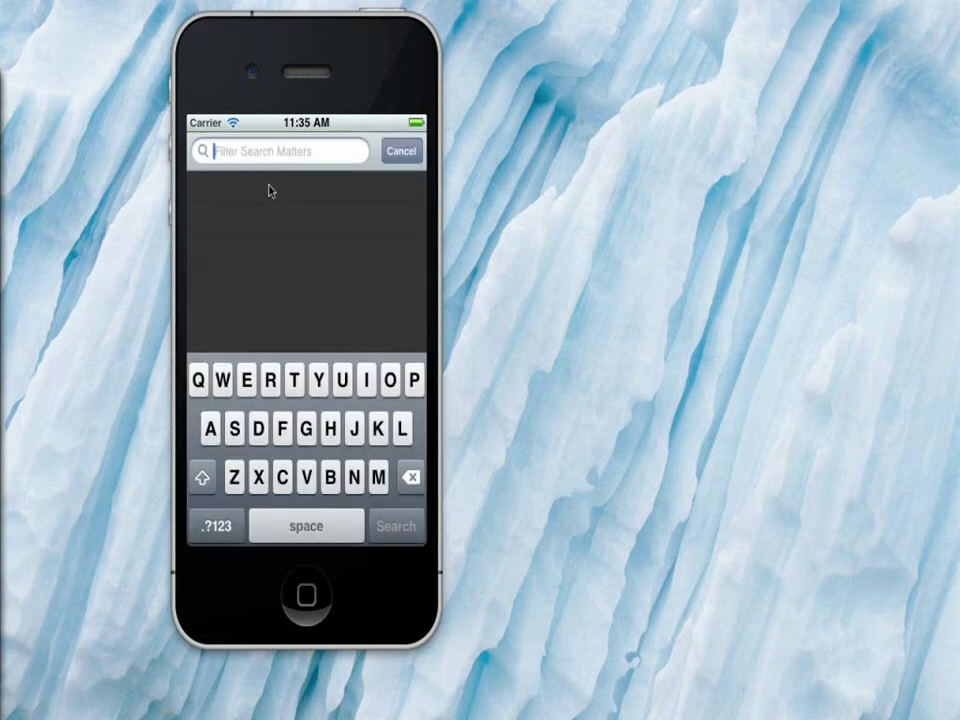
pyautogui.write('kel')
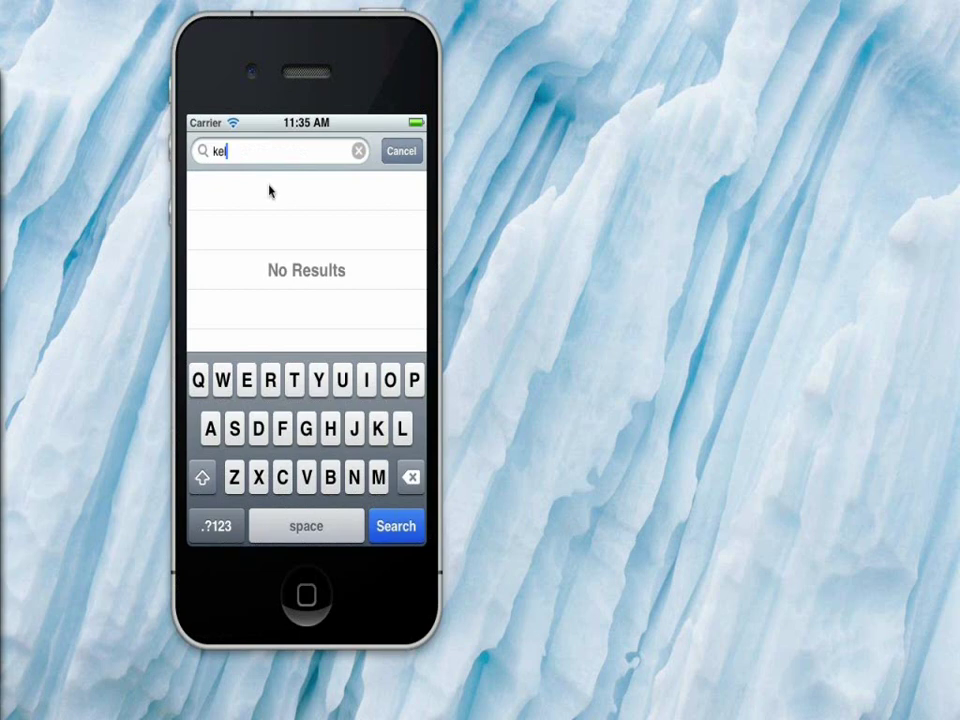
pyautogui.click(380, 526)
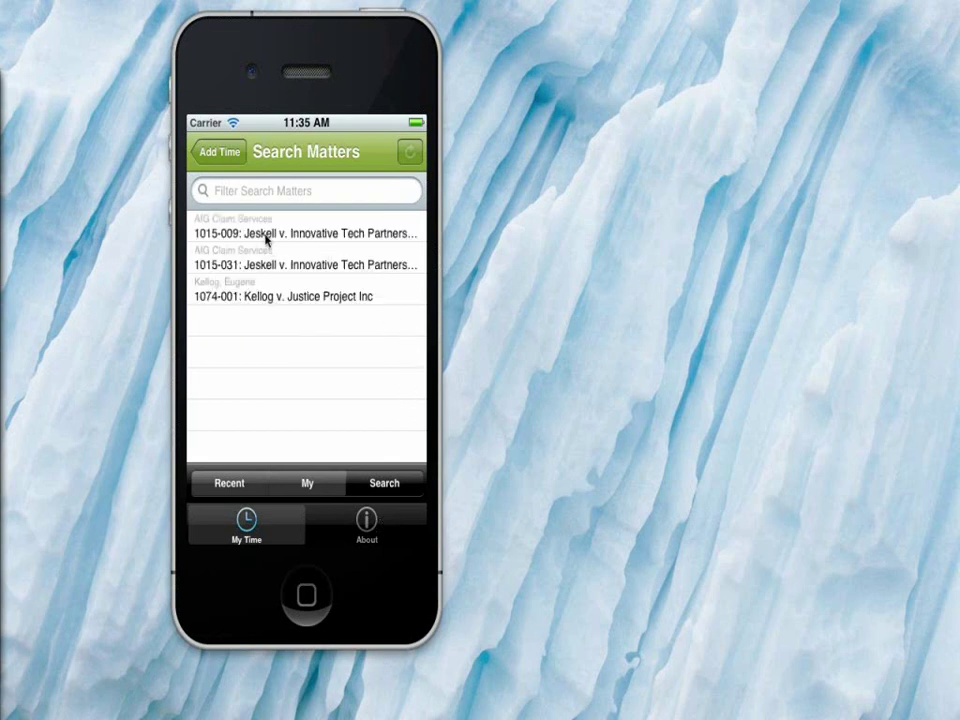
pyautogui.click(266, 302)
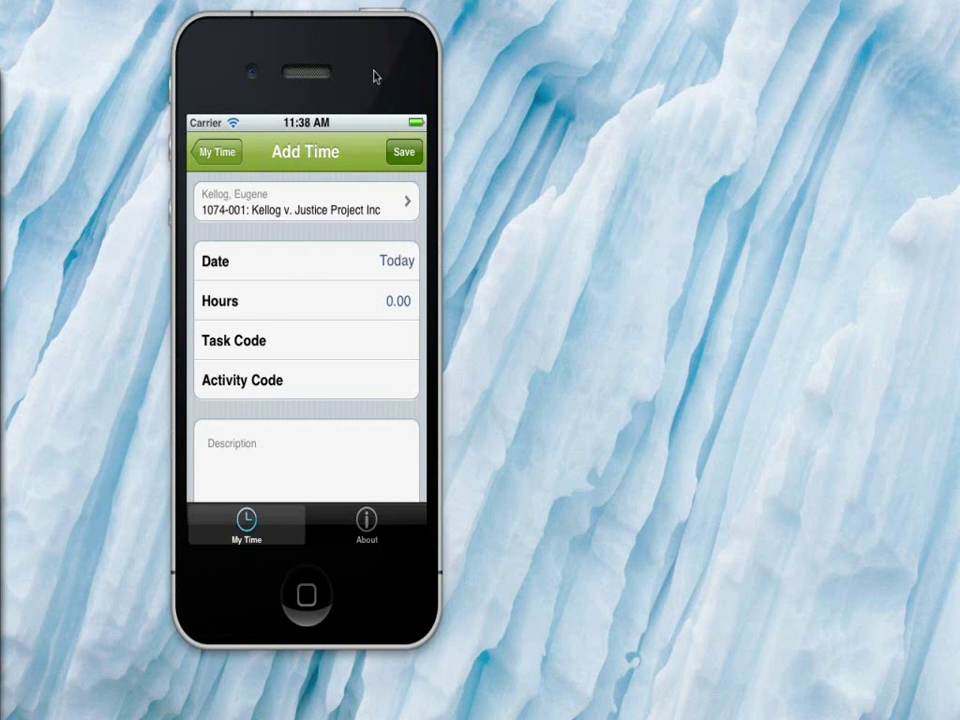
# Step: Drag the iPhone simulator window to the centre of the desktop
pyautogui.moveTo(375, 77); pyautogui.dragTo(547, 118)
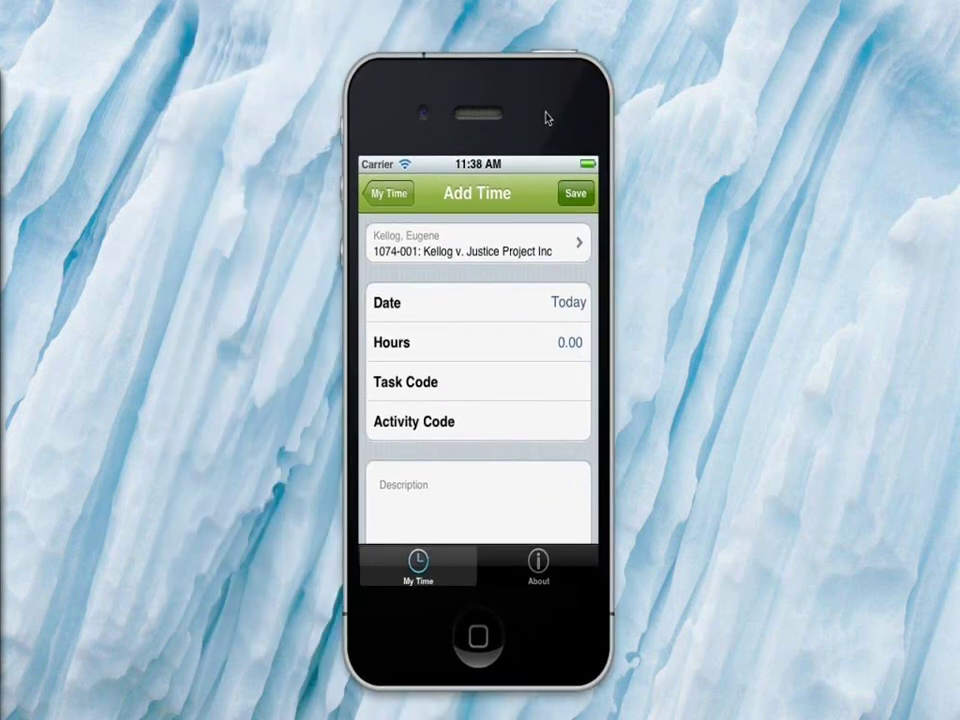